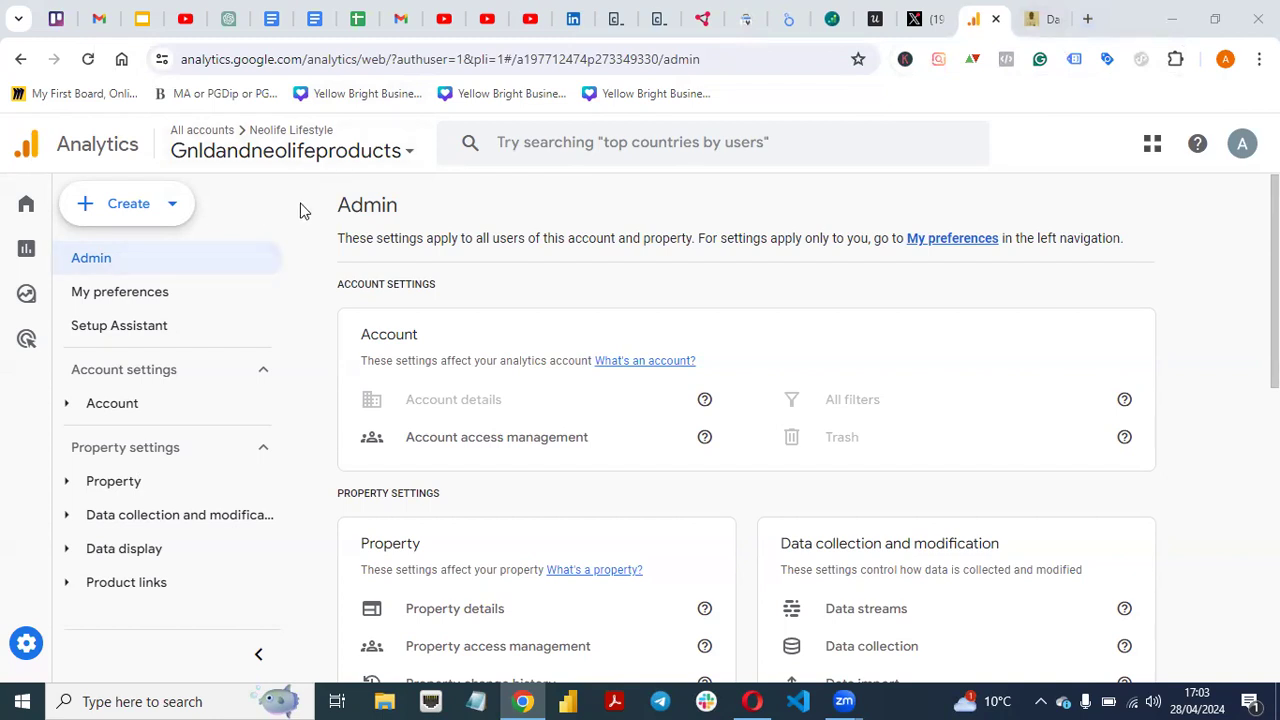
- Search Google for 'google analytics 4' in a new browser tab
left_click(1088, 20)
left_click(686, 50)
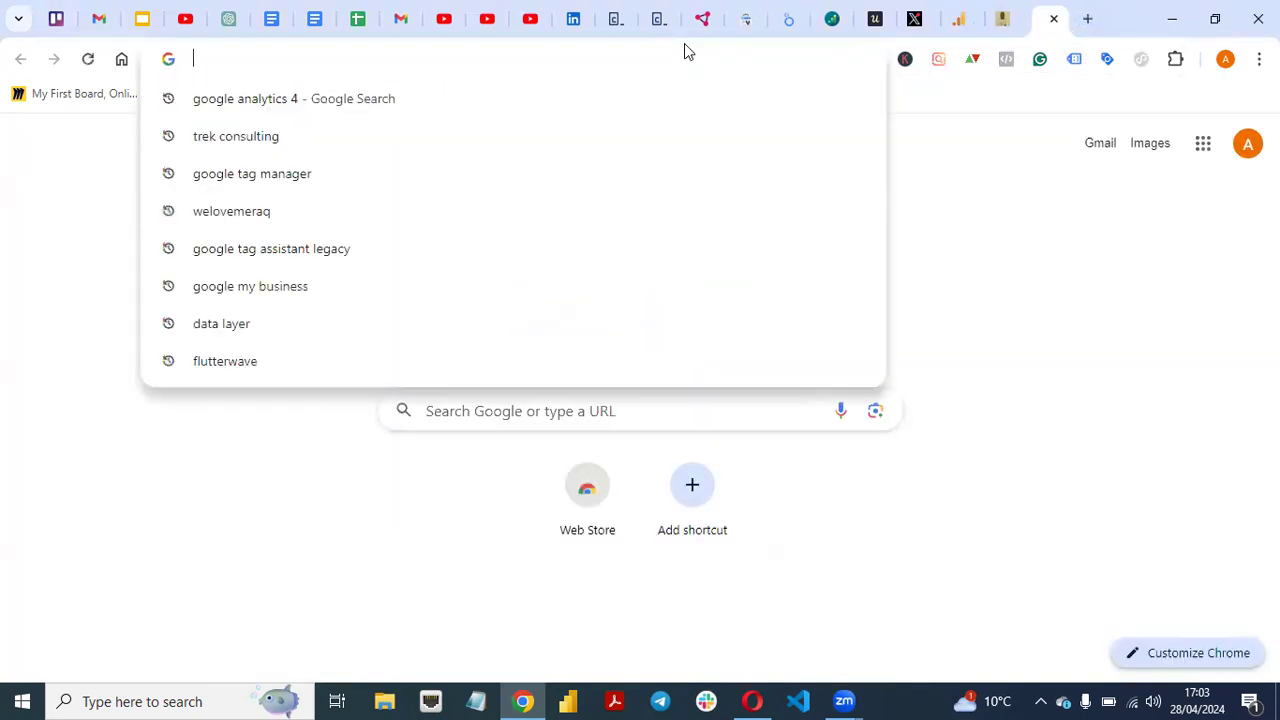
left_click(409, 115)
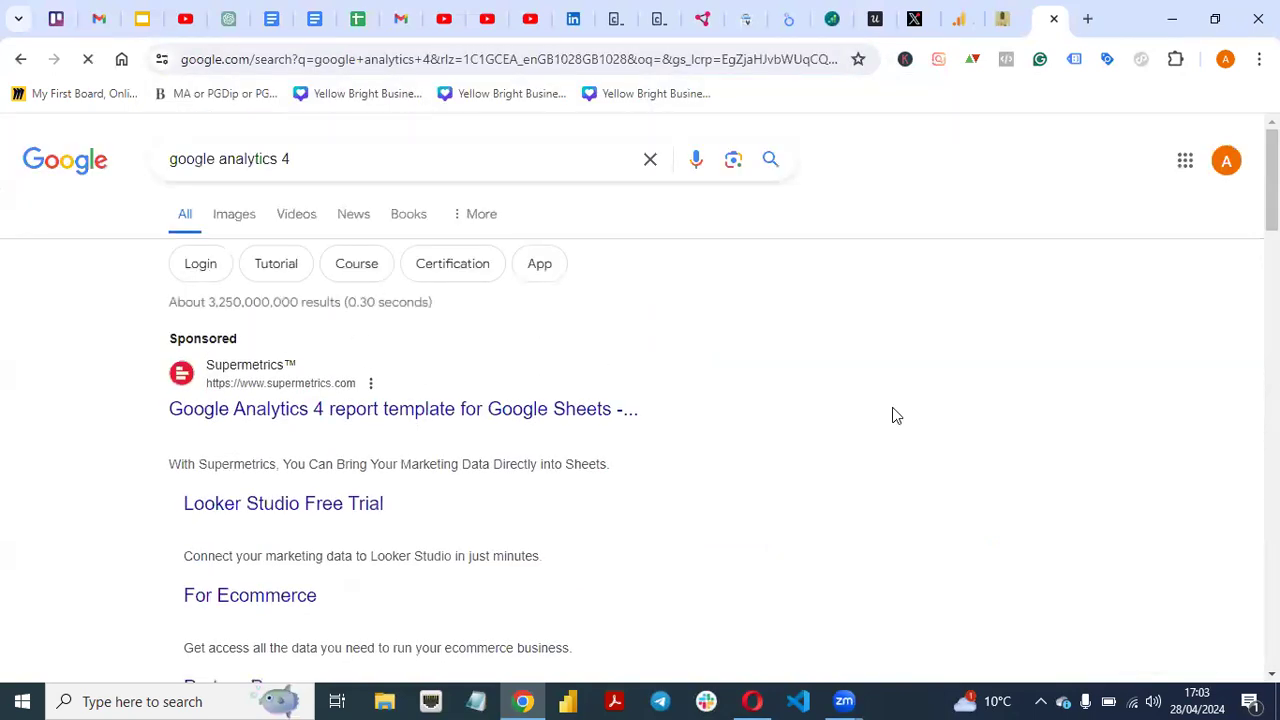
- Open the Google Analytics sign-in result, then return to the Analytics Admin tab
scroll(894, 414, "down", 6)
scroll(640, 400, "down", 3)
scroll(640, 400, "up", 1)
scroll(640, 400, "down", 1)
scroll(640, 400, "up", 1)
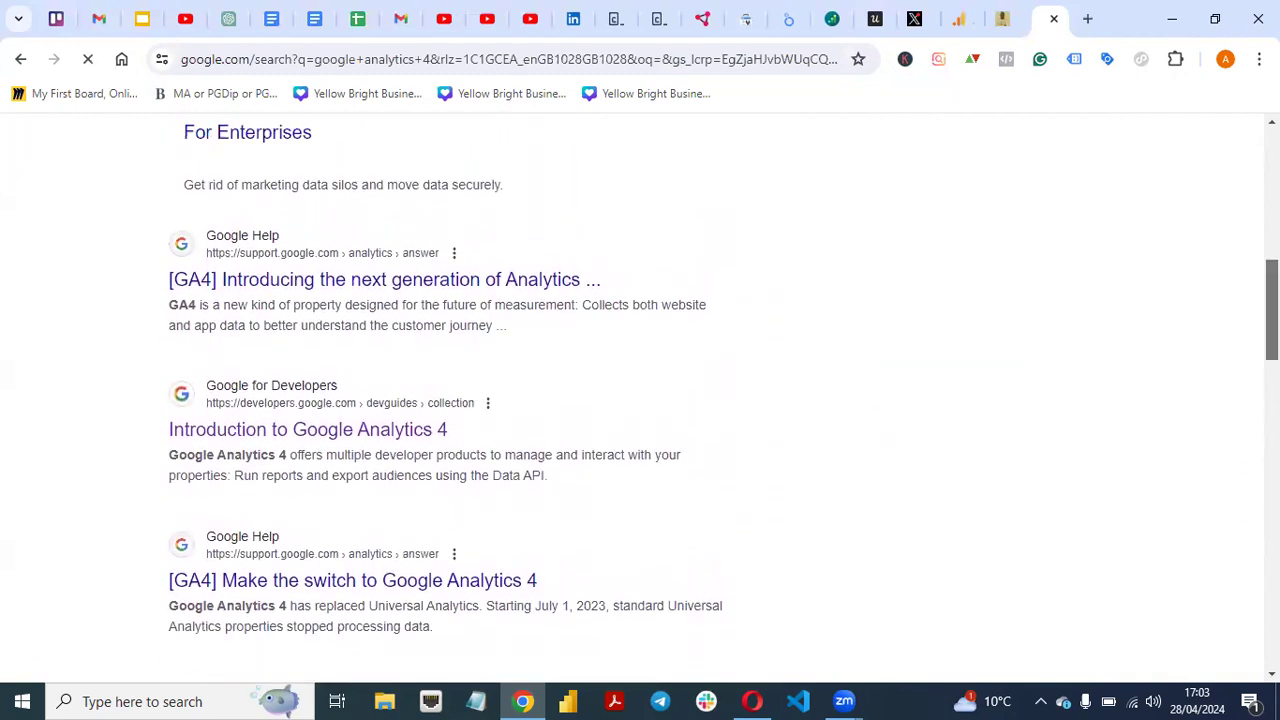
scroll(640, 400, "down", 10)
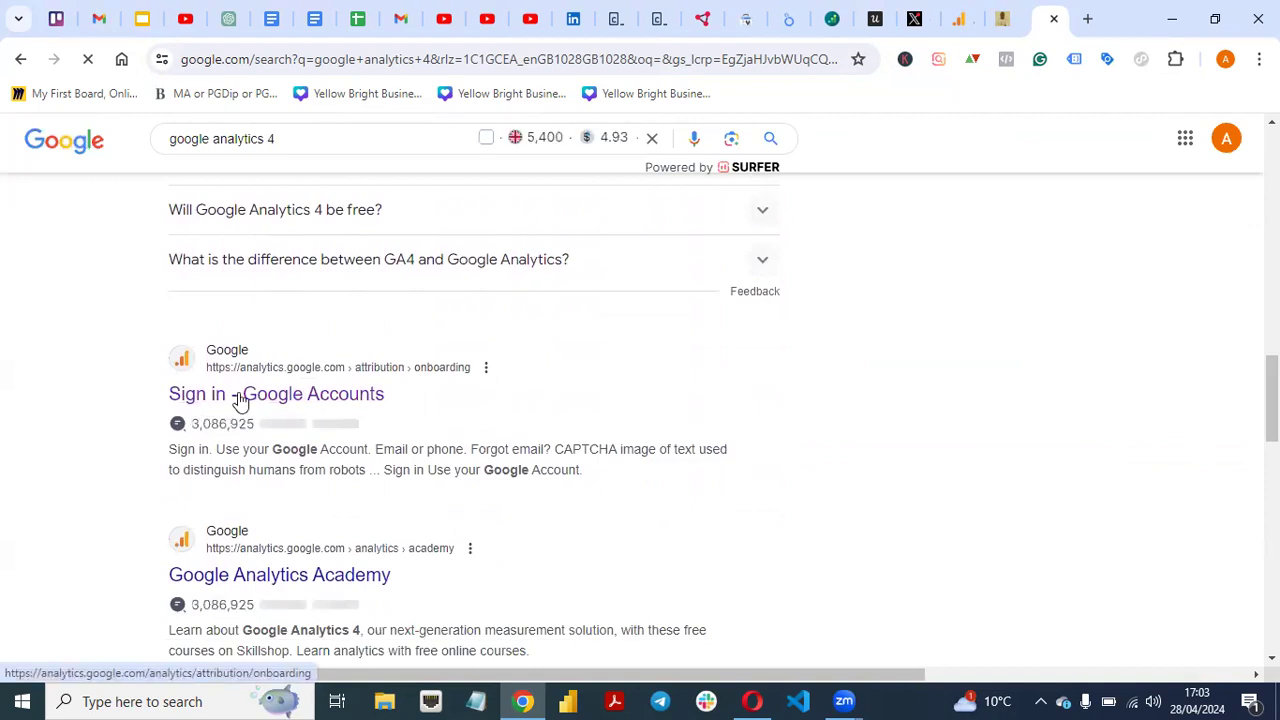
left_click(281, 391)
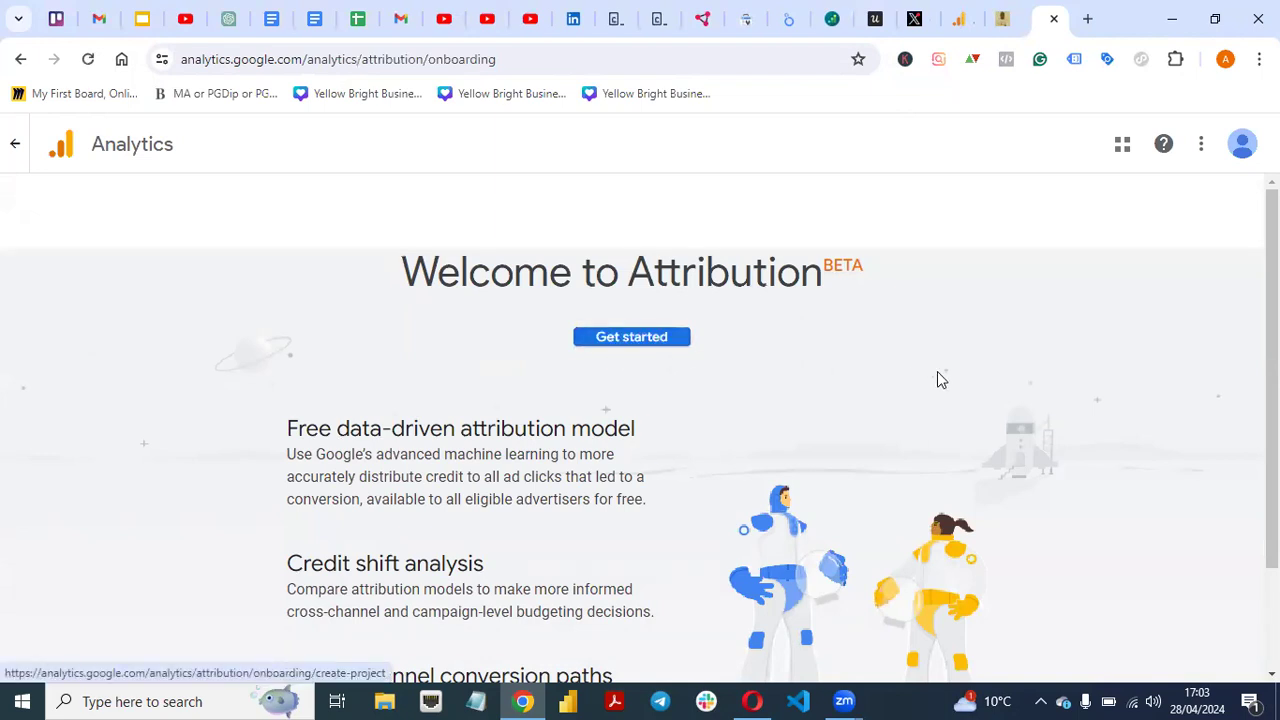
left_click(960, 19)
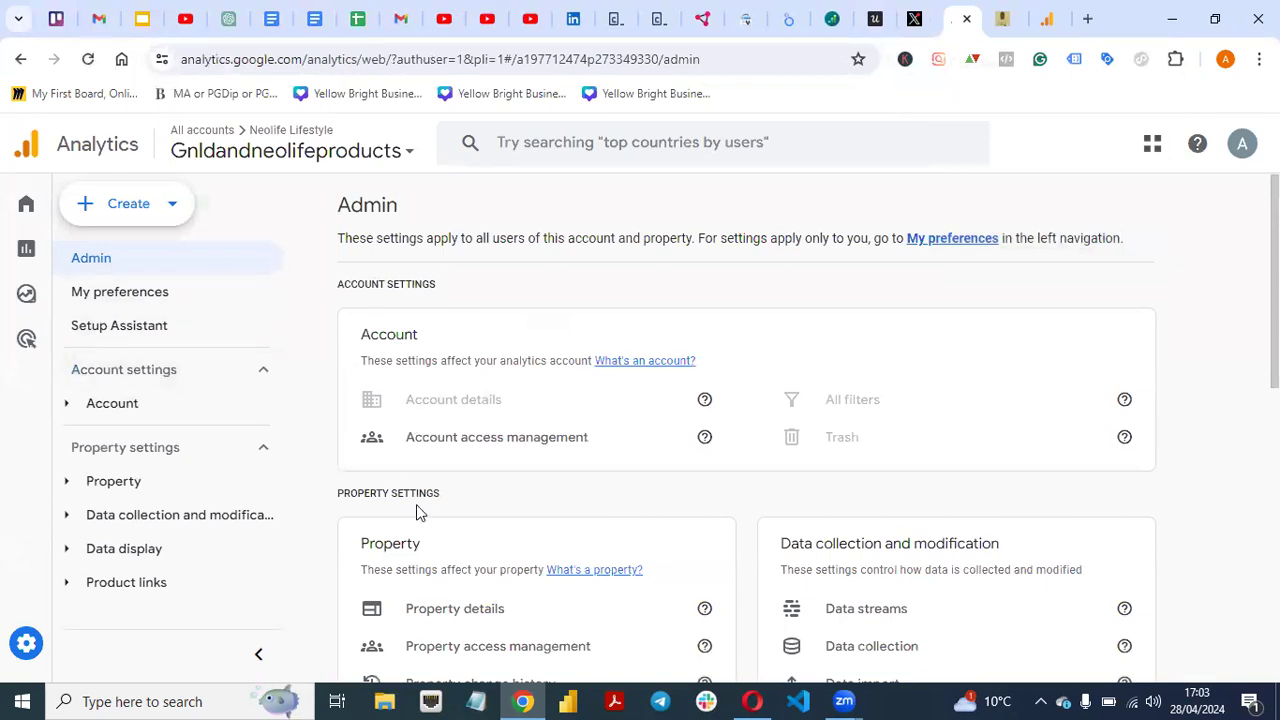
- Start a new Analytics account and enter the consulting business's name as the account name
mouse_move(1276, 360)
left_mouse_down()
mouse_move(1276, 655)
mouse_move(1276, 362)
left_mouse_up()
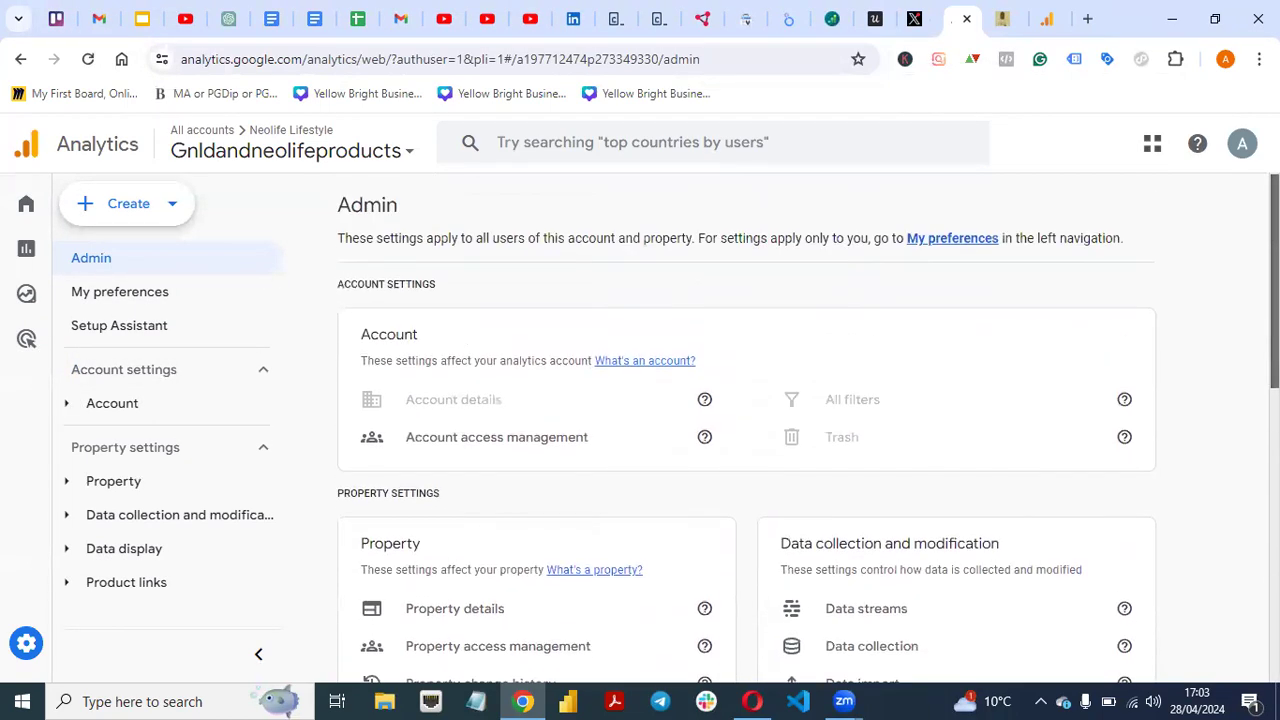
left_click(128, 208)
left_click(116, 260)
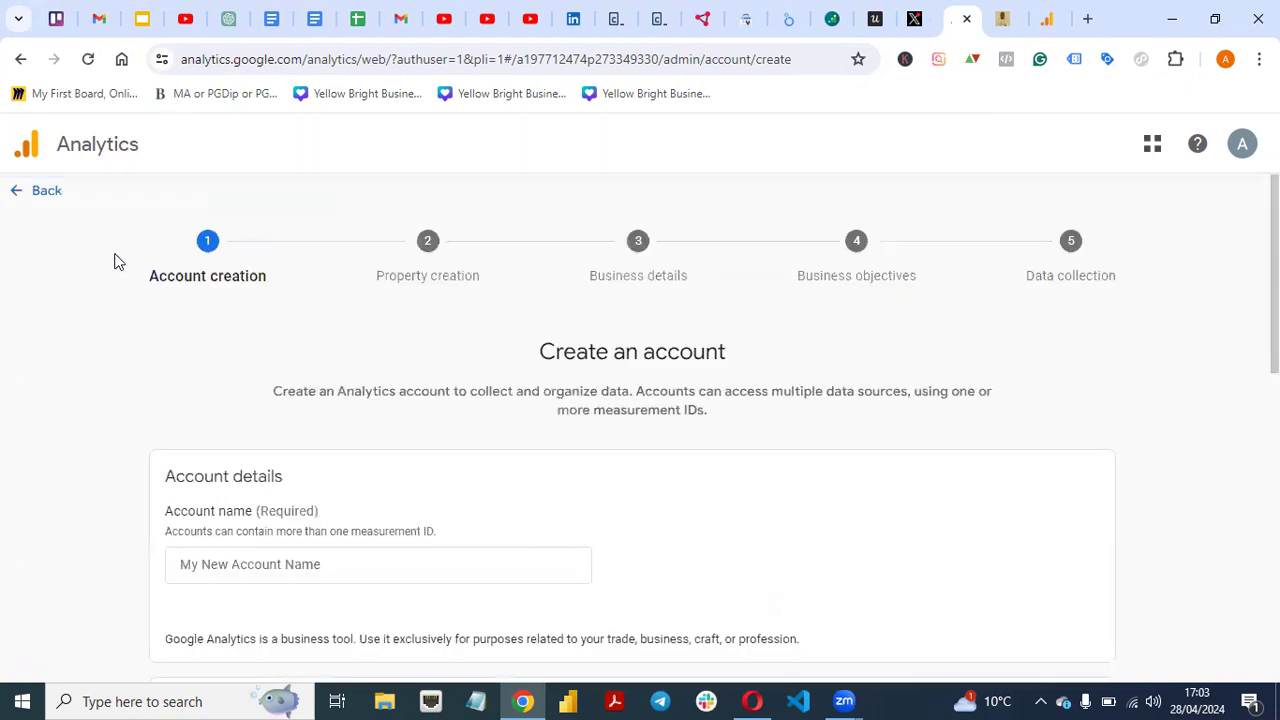
left_click_drag(1275, 300, 1275, 387)
scroll(1220, 354, "up", 1)
left_click(463, 416)
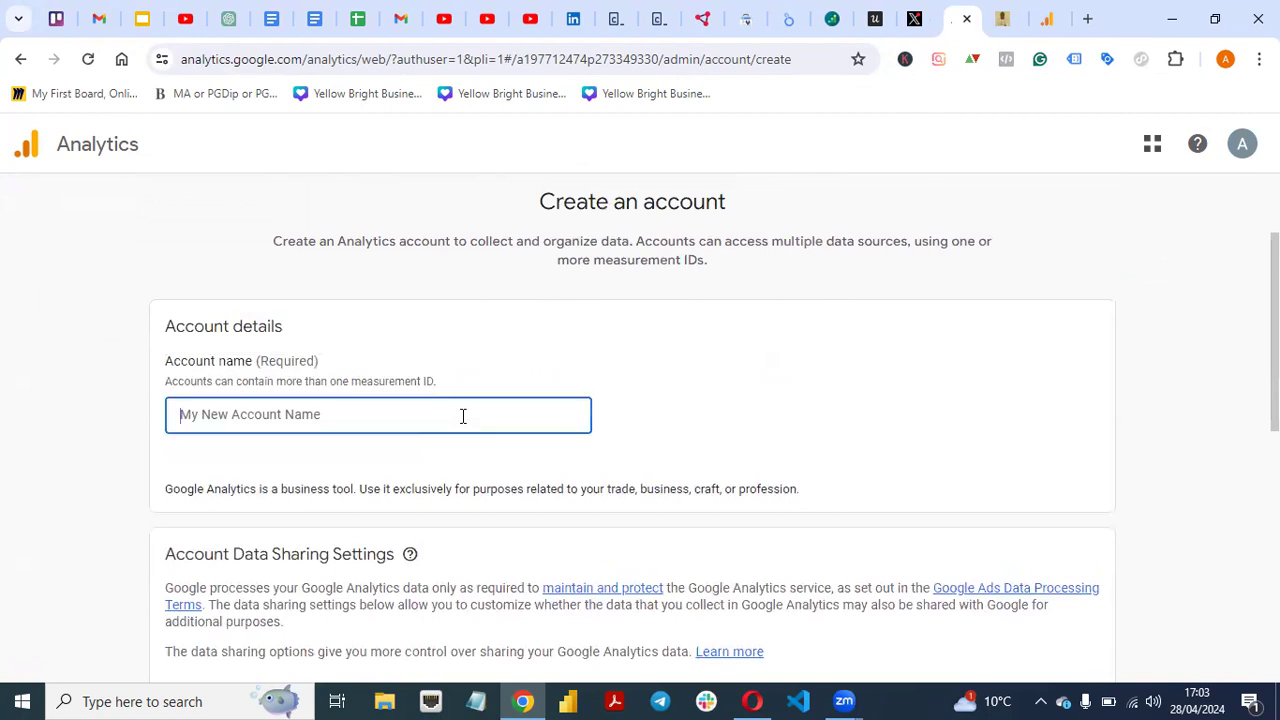
type("Adesho")
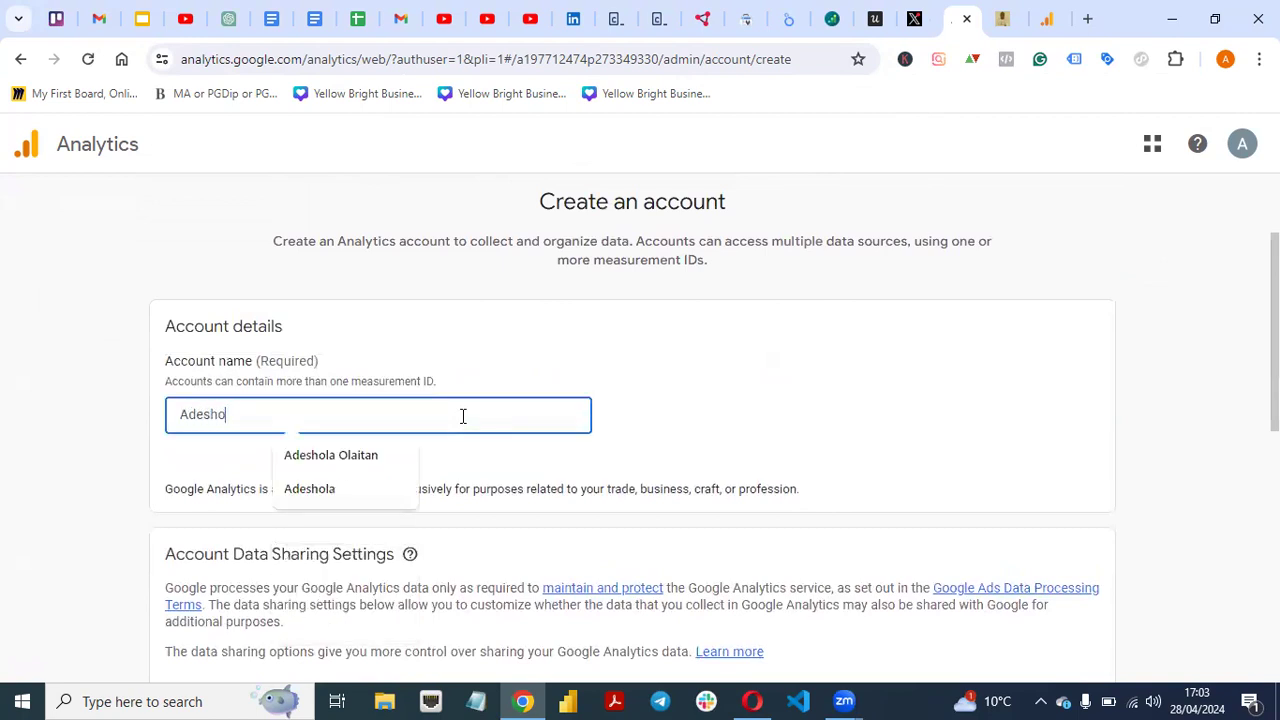
type("la Co")
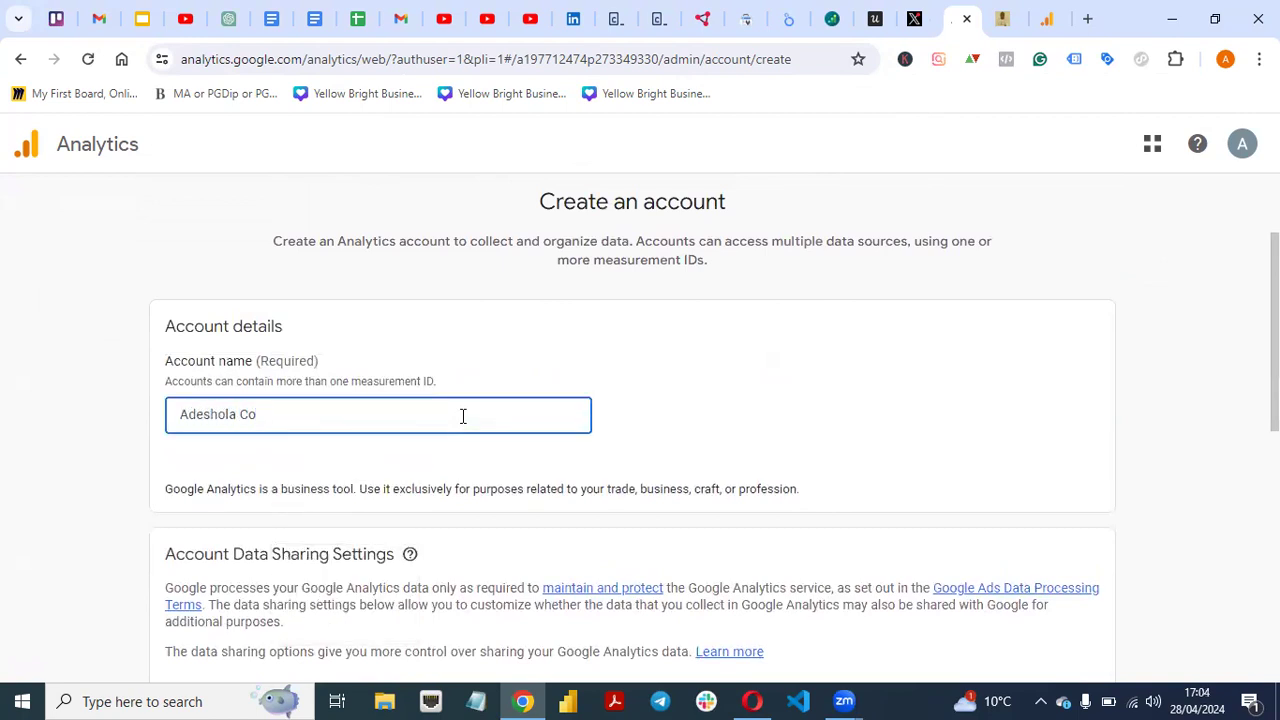
type("ncultan")
key("BackSpace")
key("BackSpace")
key("BackSpace")
key("BackSpace")
key("BackSpace")
key("BackSpace")
type("sulting")
- Keep the default data-sharing options checked and continue to property creation
scroll(1204, 380, "down", 4)
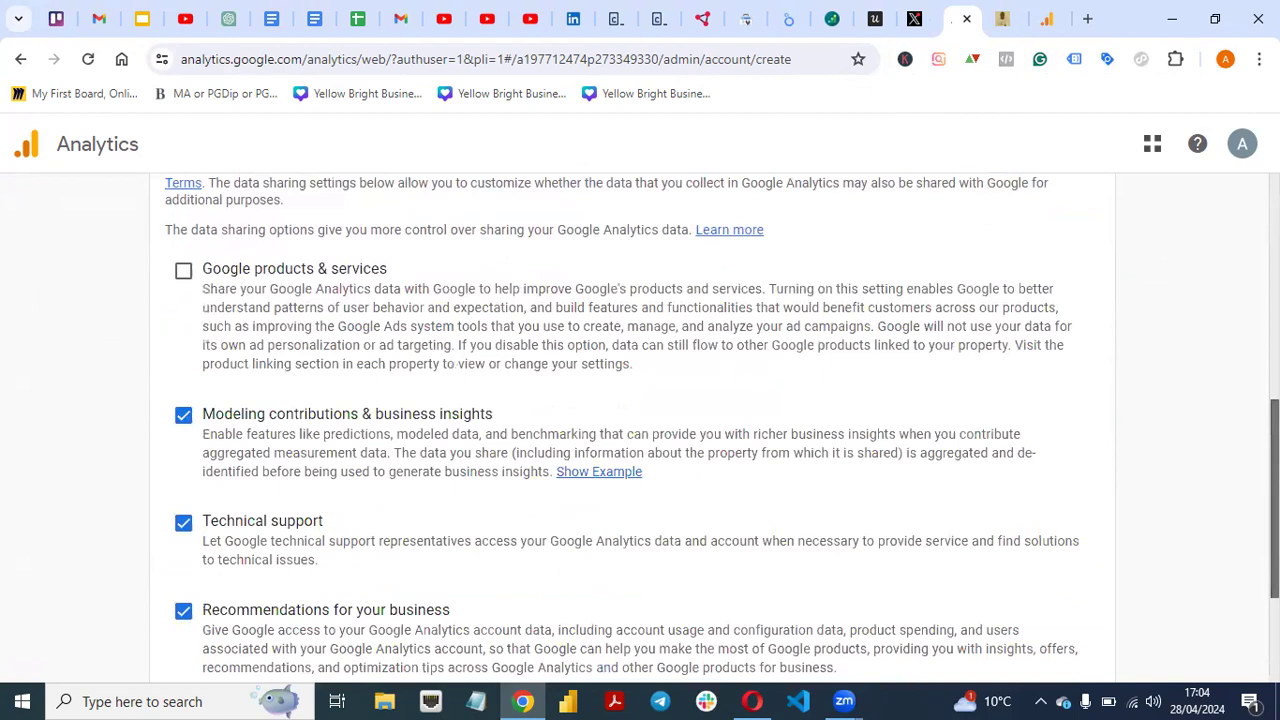
scroll(640, 420, "up", 2)
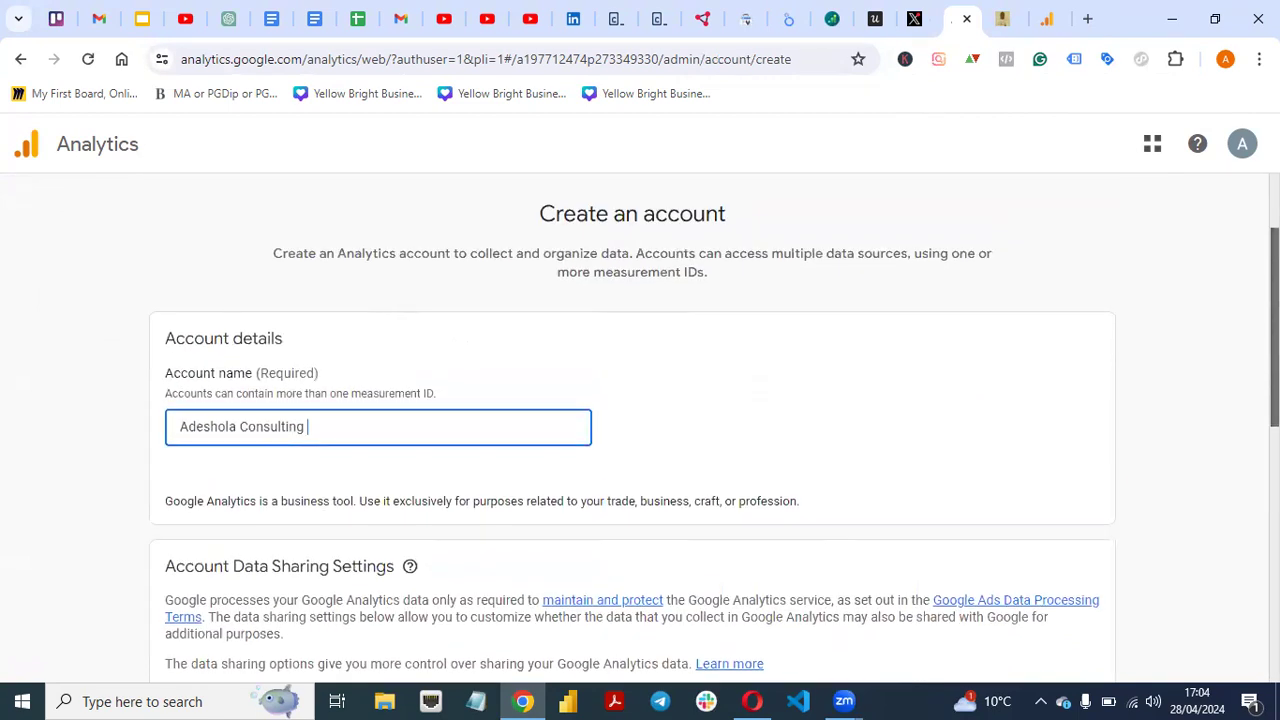
scroll(213, 432, "down", 4)
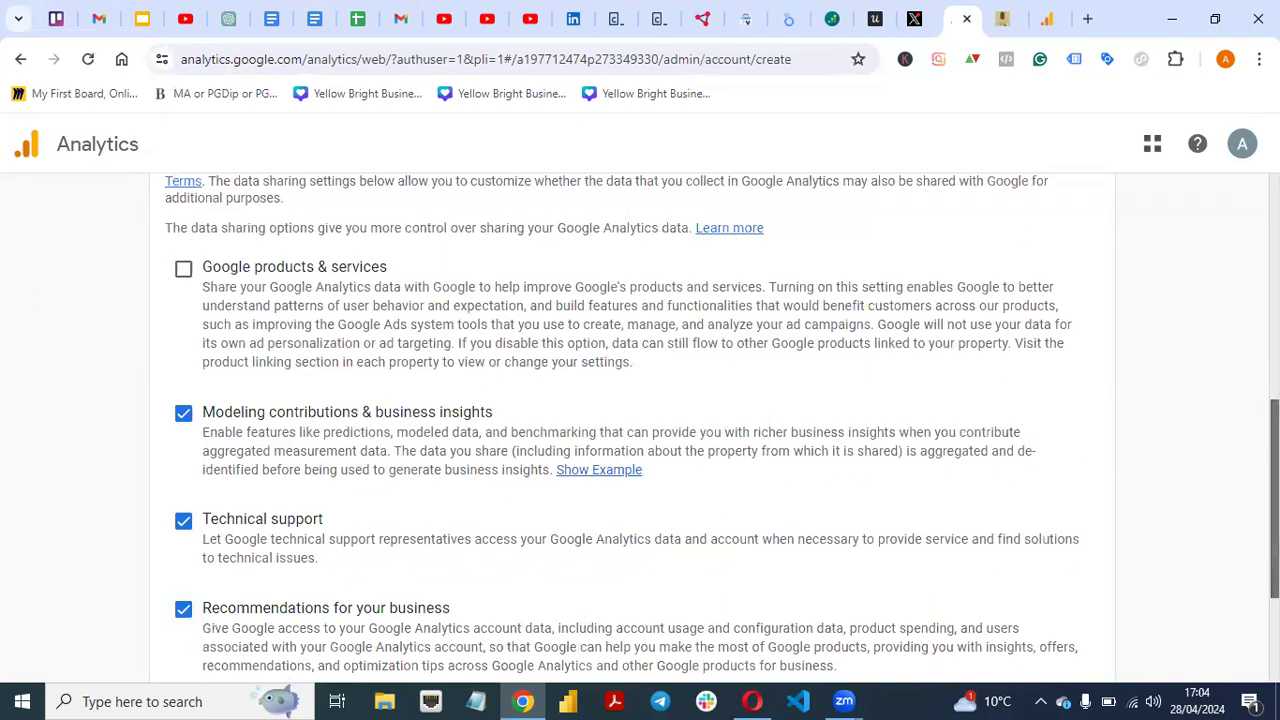
scroll(1274, 500, "down", 2)
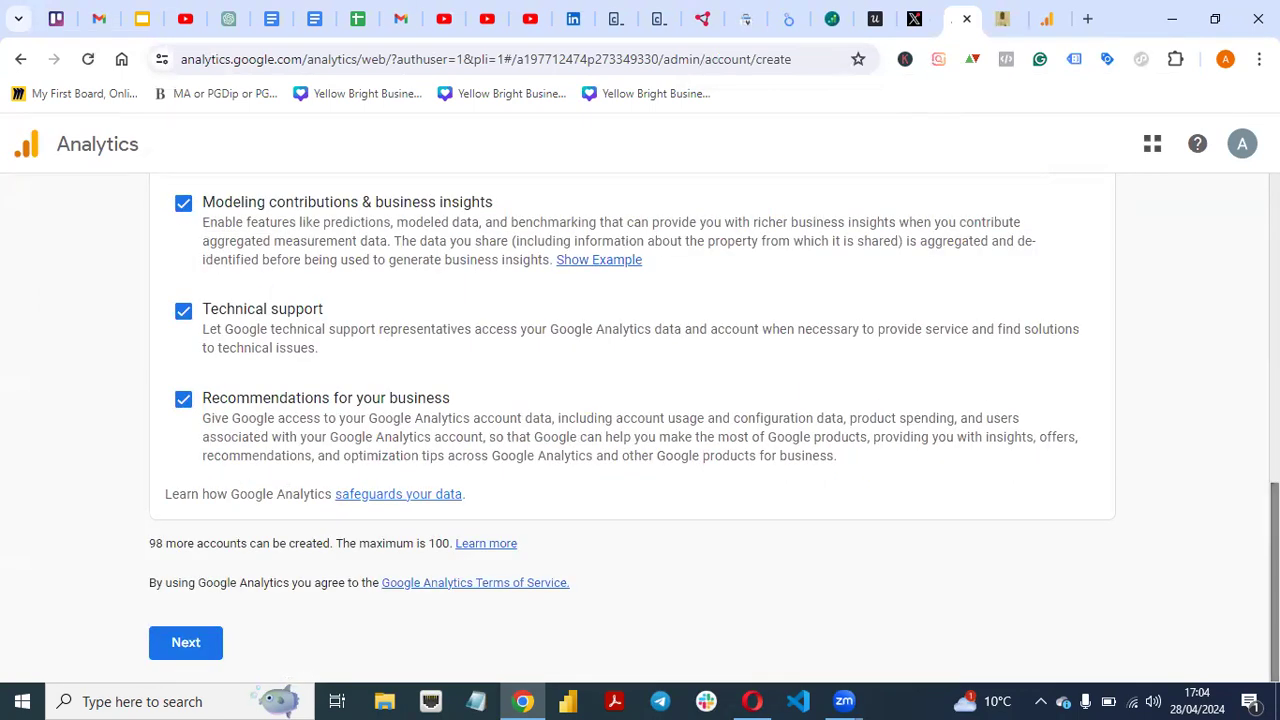
left_click(182, 644)
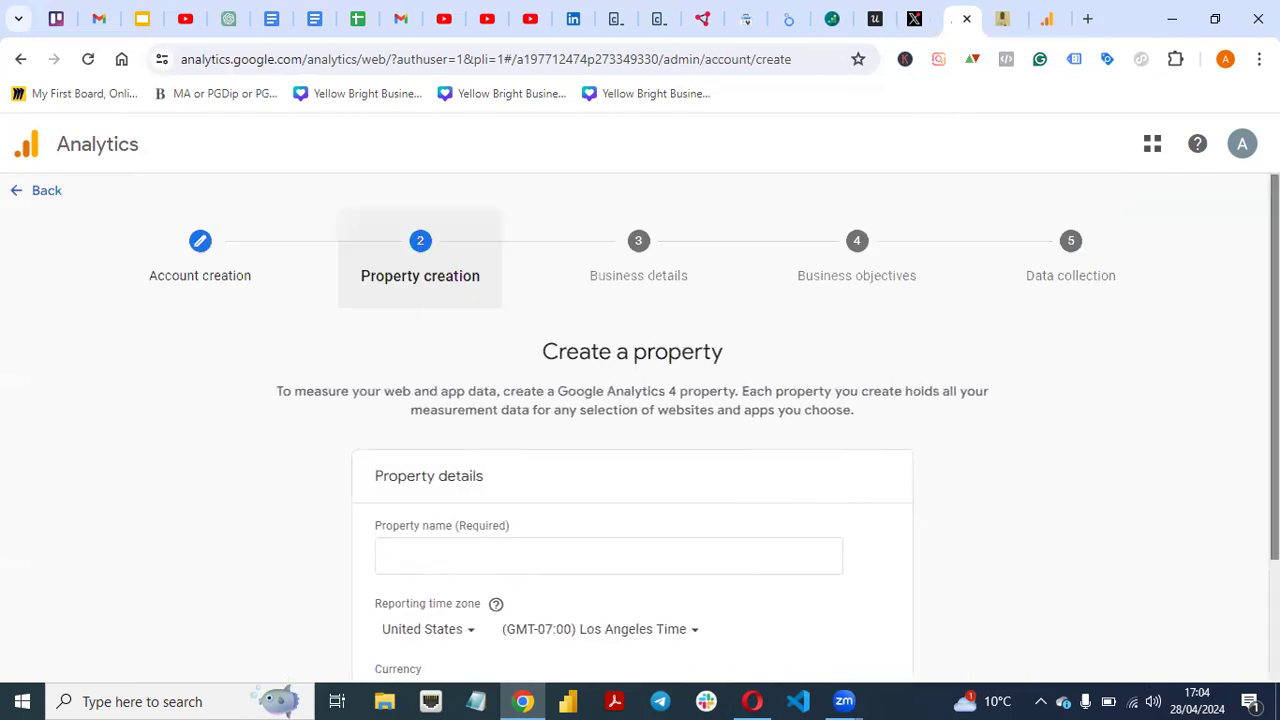
- Name the property after the consulting business, keeping Los Angeles time and US Dollar currency
scroll(1274, 400, "down", 1)
left_click(660, 449)
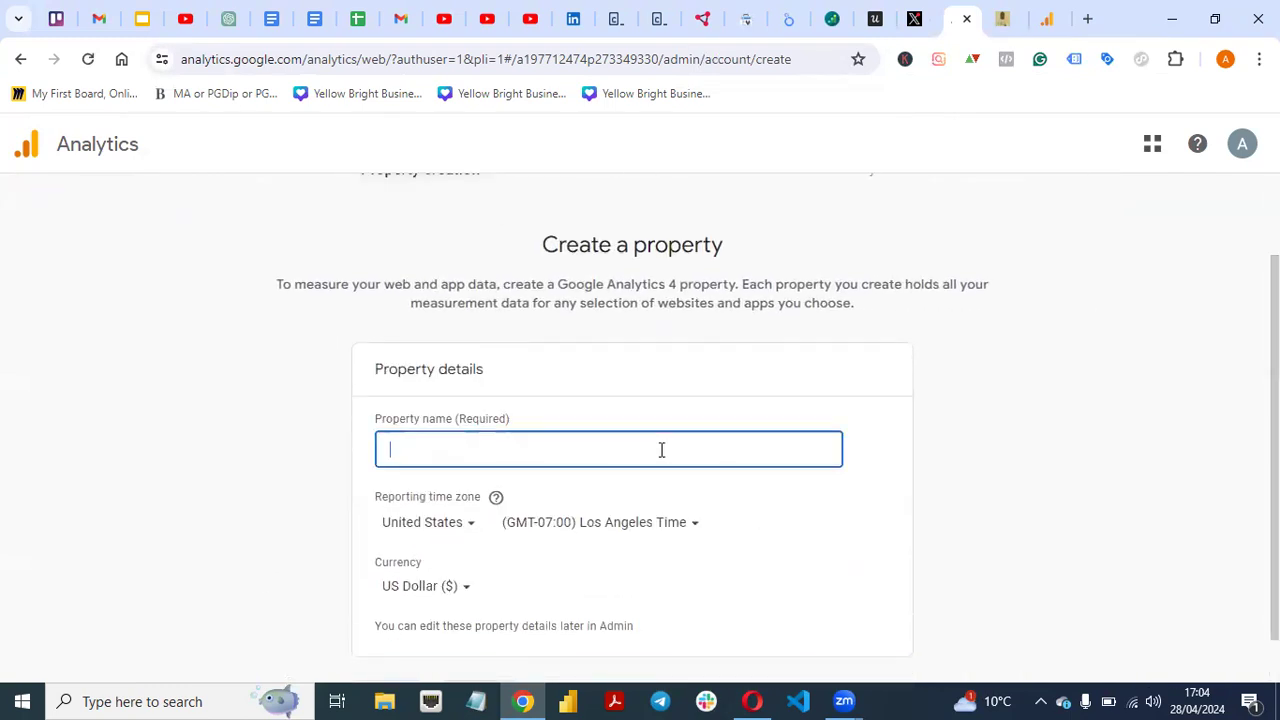
type("Adeshola")
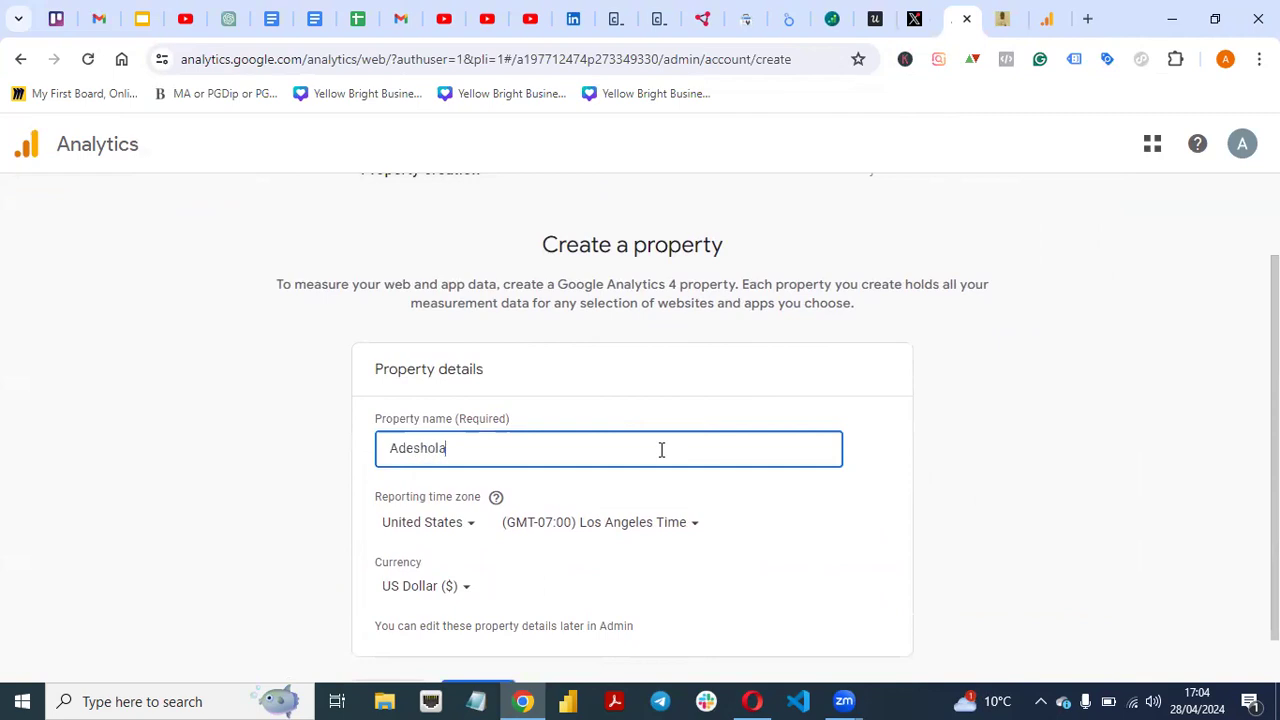
type(" Consulting")
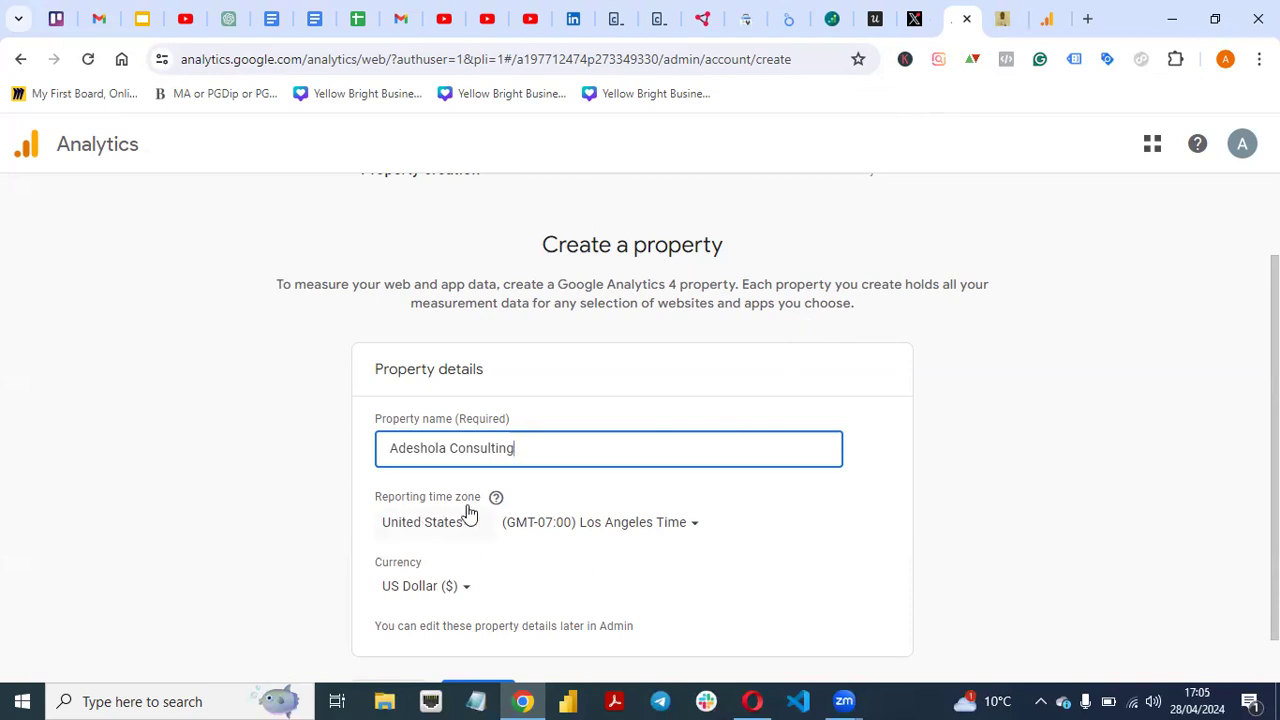
scroll(1274, 450, "down", 1)
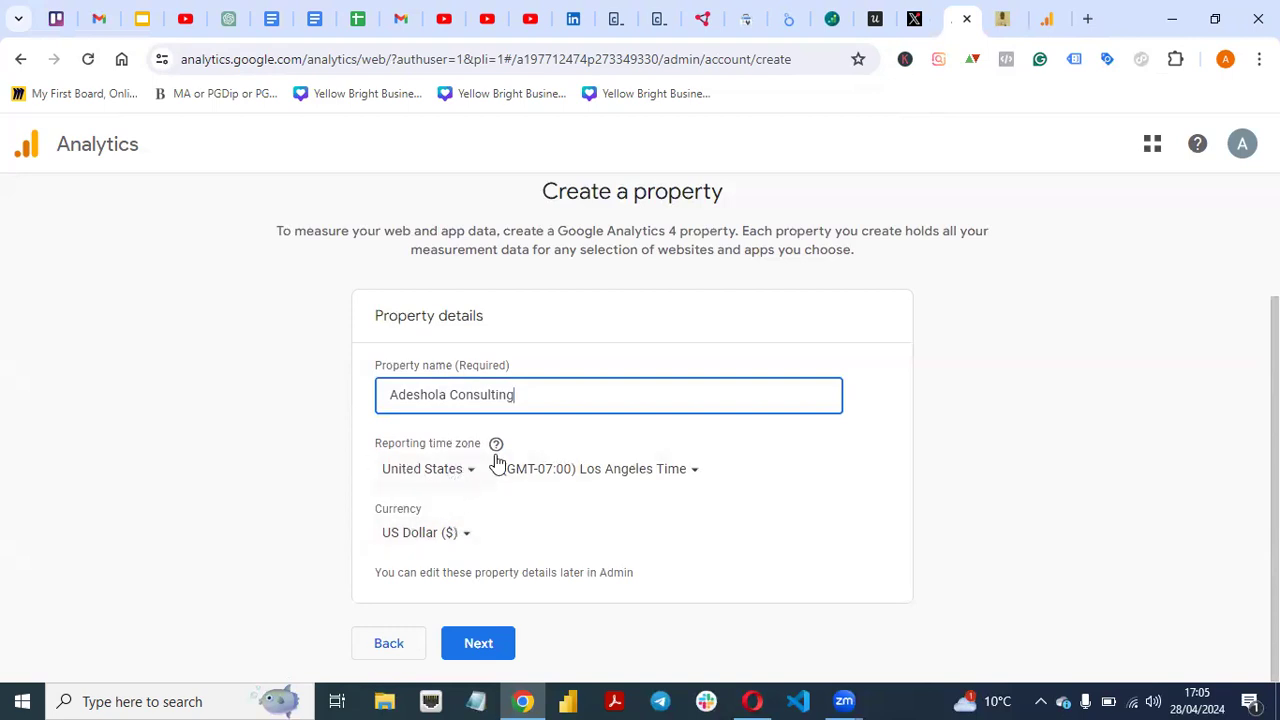
mouse_move(1275, 430)
left_mouse_down()
mouse_move(1275, 306)
mouse_move(1275, 430)
left_mouse_up()
left_click(492, 643)
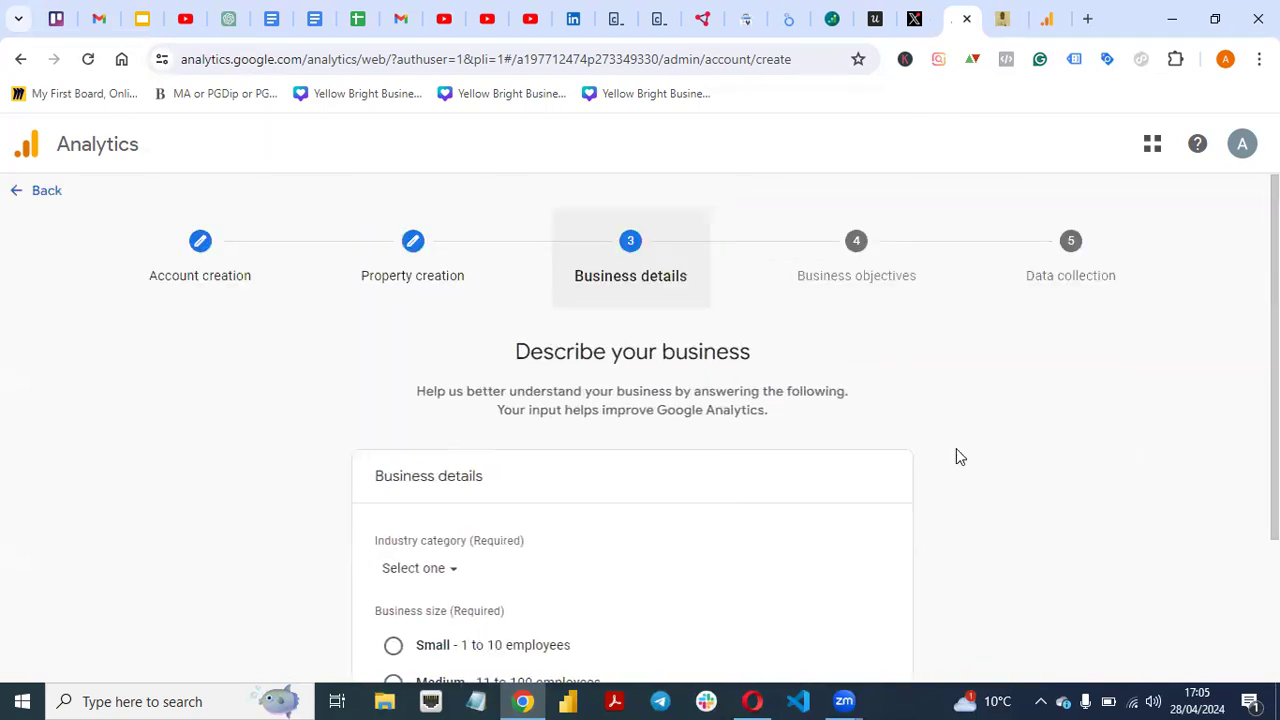
- Set industry to Internet & Telecom and business size to Small (1 to 10 employees)
left_click_drag(1275, 300, 1275, 421)
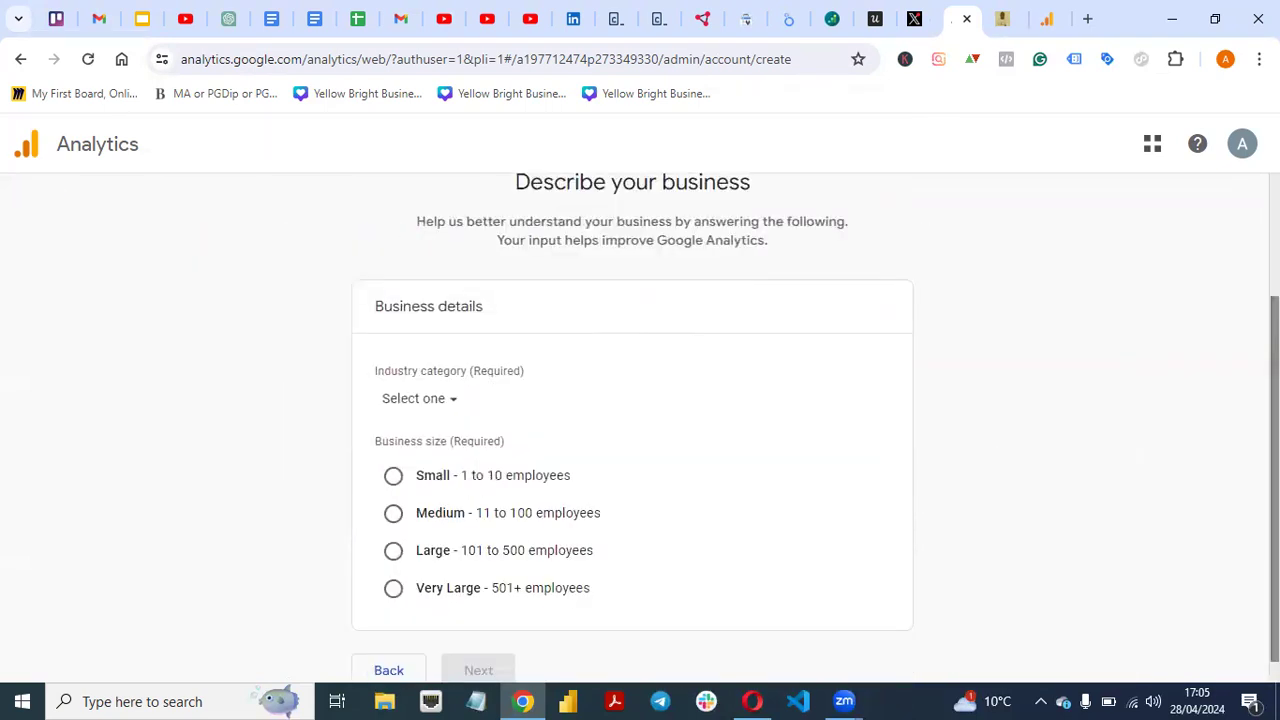
left_click(426, 398)
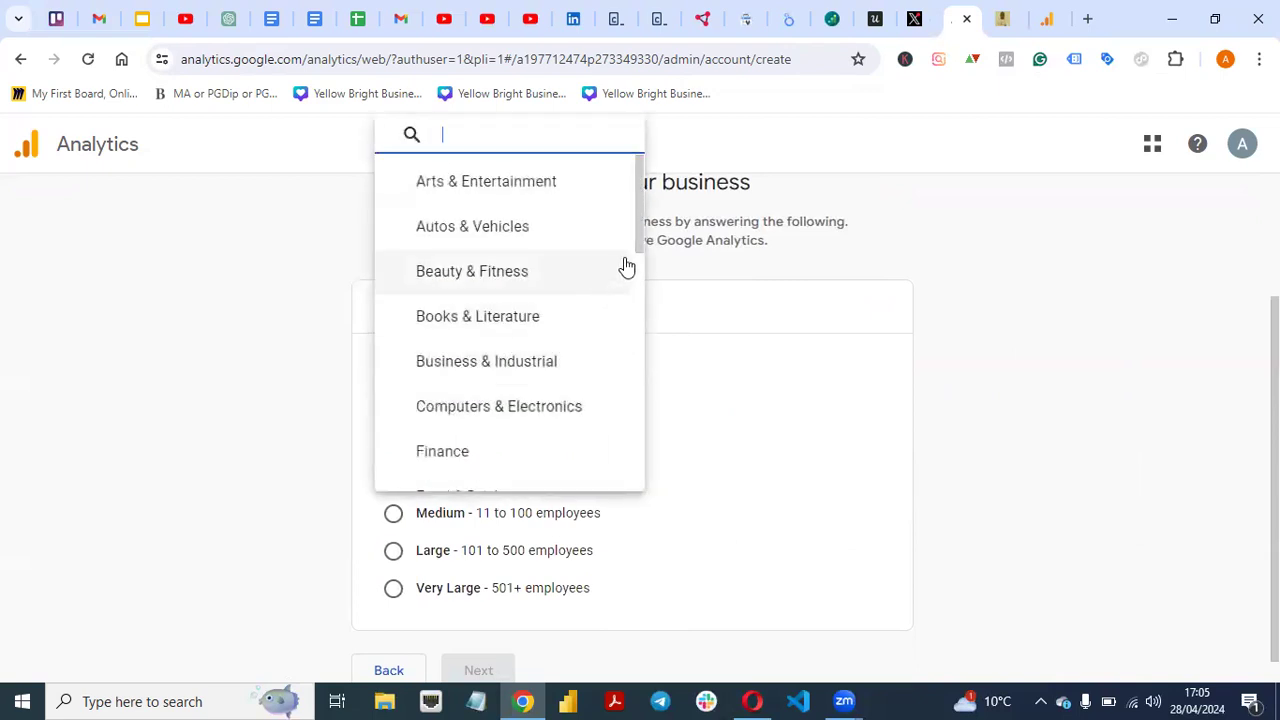
left_click_drag(641, 238, 630, 341)
left_click(536, 347)
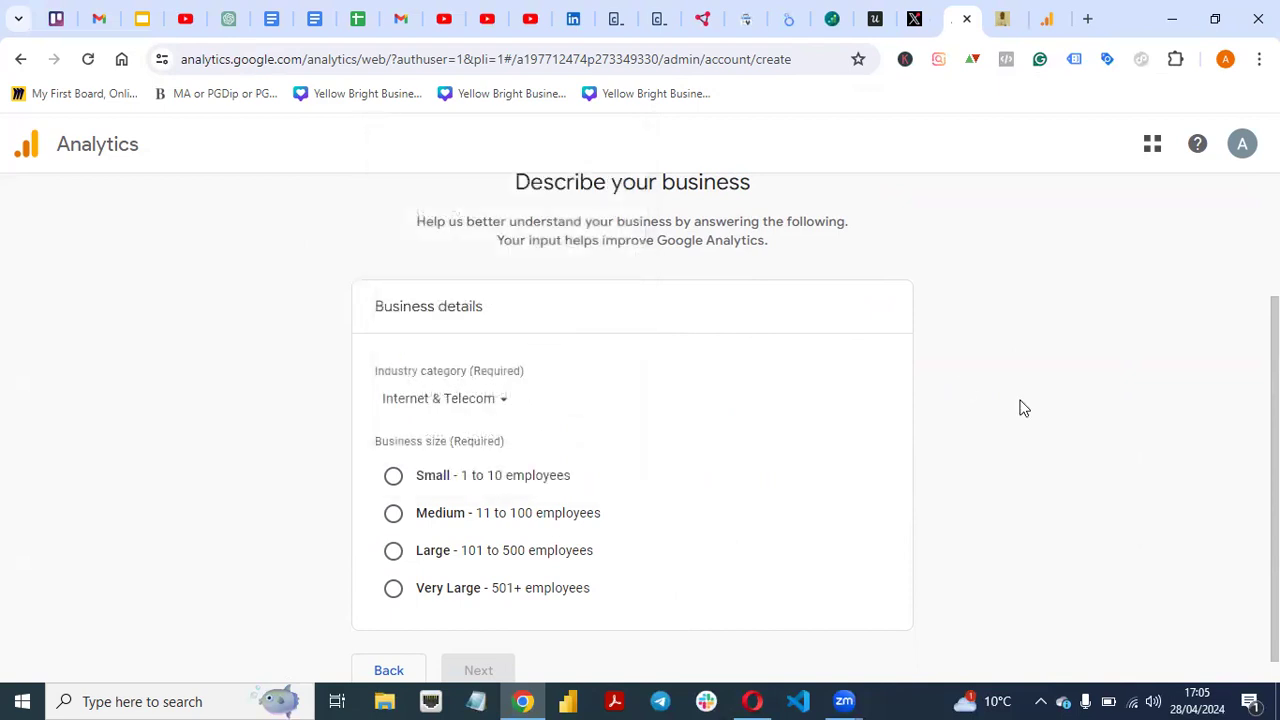
left_click(393, 477)
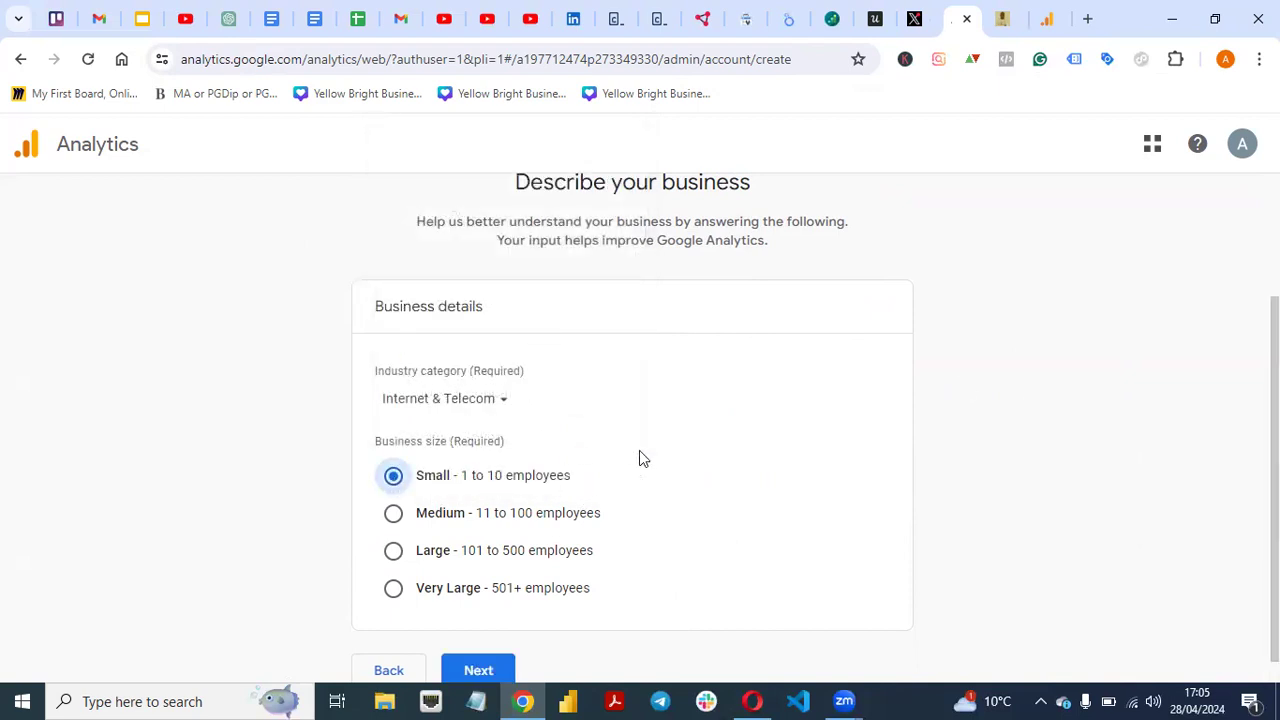
mouse_move(1275, 480)
left_mouse_down()
mouse_move(1275, 360)
mouse_move(1275, 503)
left_mouse_up()
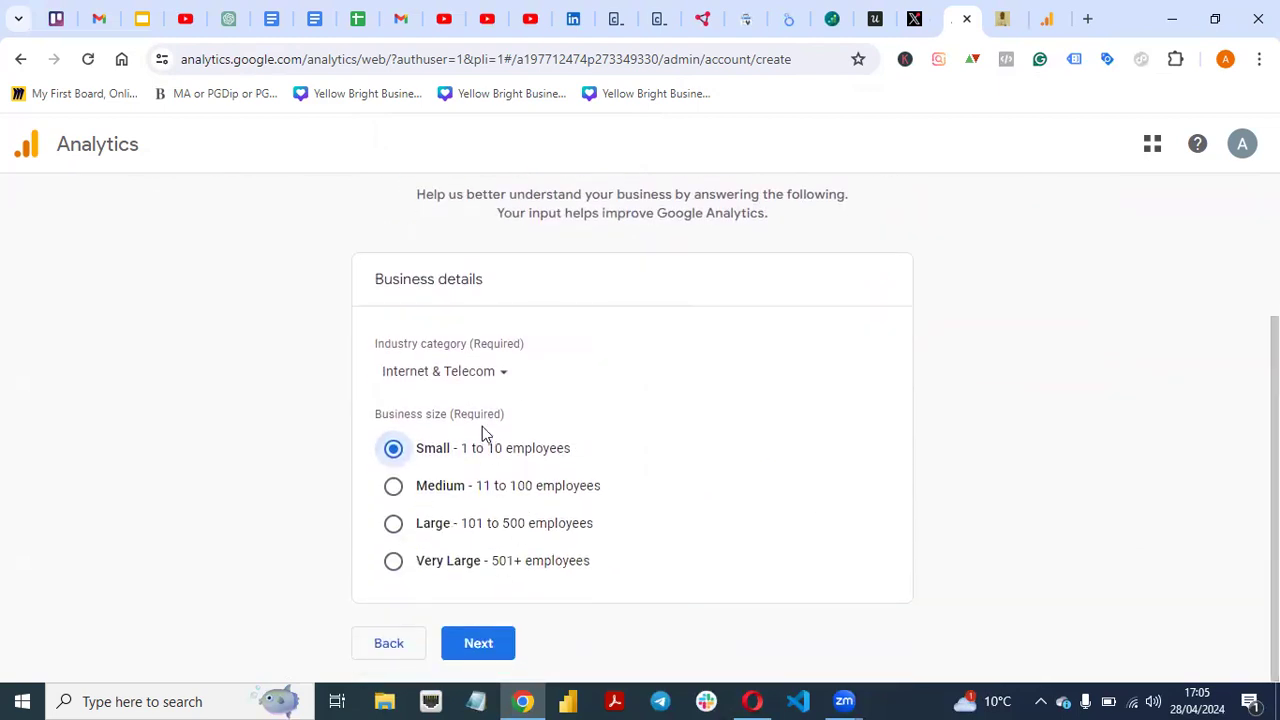
left_click(485, 642)
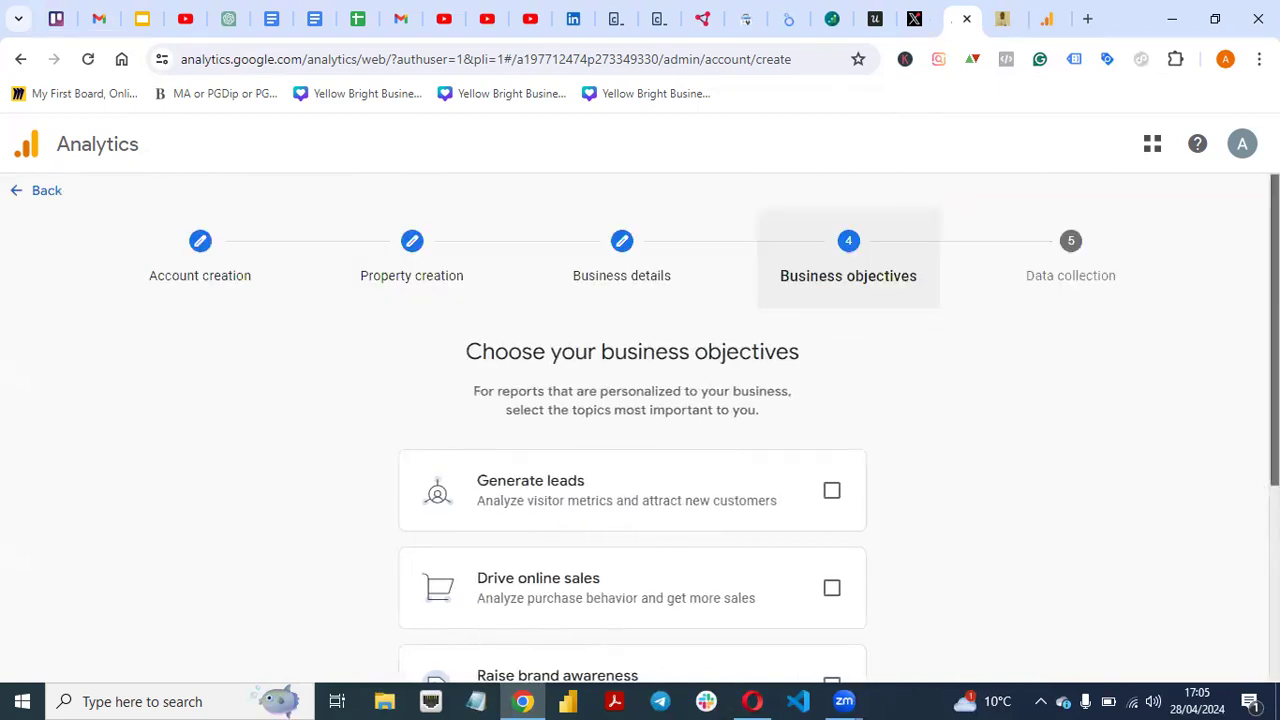
- Choose Generate leads as the objective, create the account, and accept GDPR and service terms
scroll(928, 466, "down", 3)
scroll(928, 466, "up", 2)
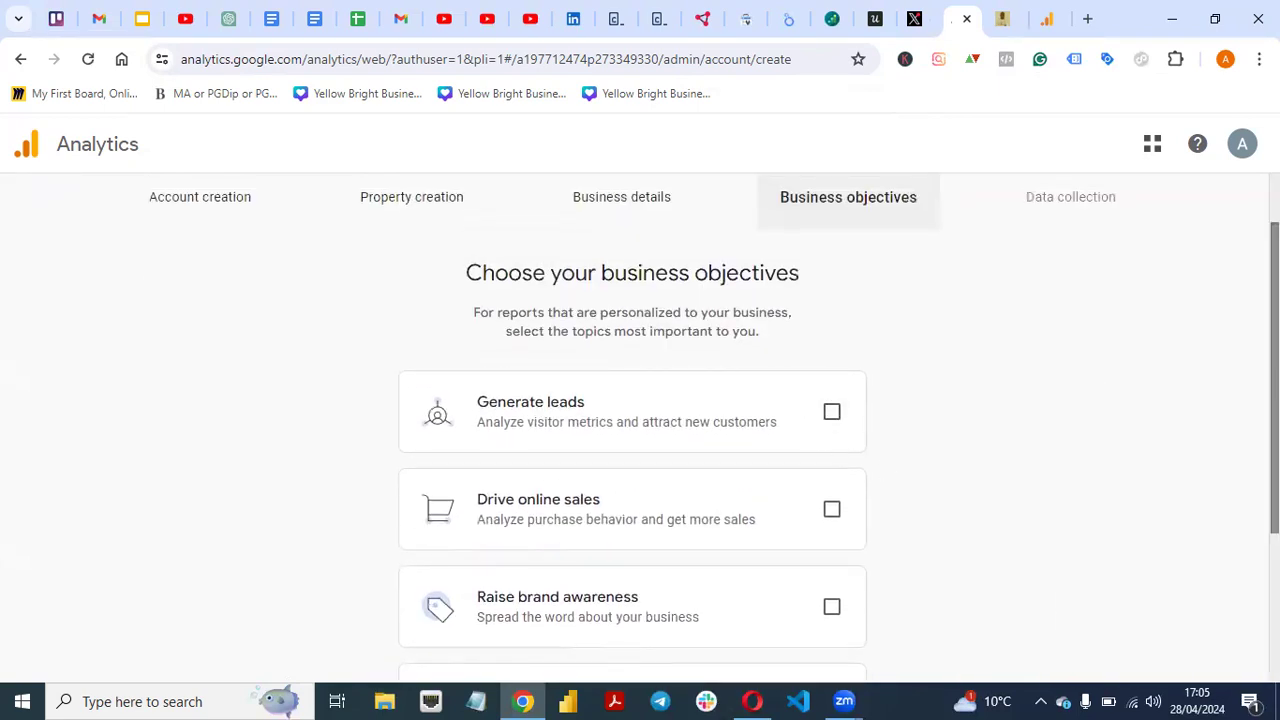
left_click_drag(1274, 375, 1274, 512)
left_click(832, 394)
left_click(522, 645)
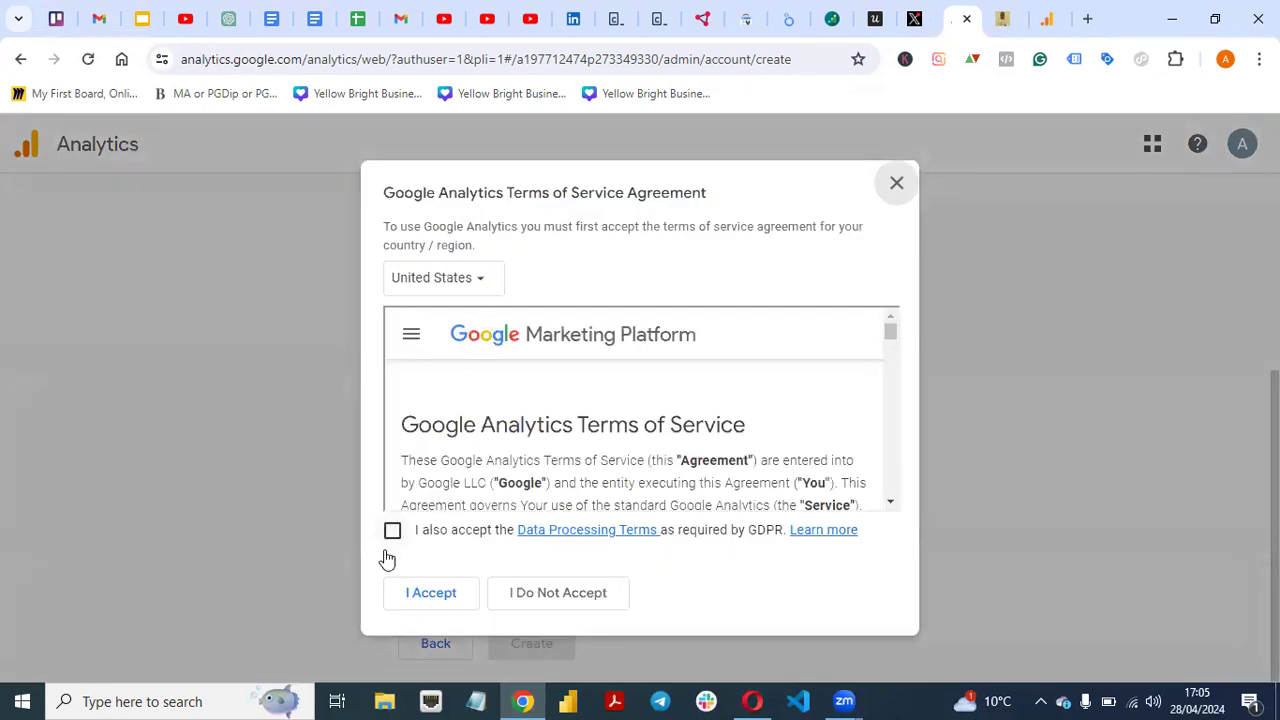
left_click(392, 533)
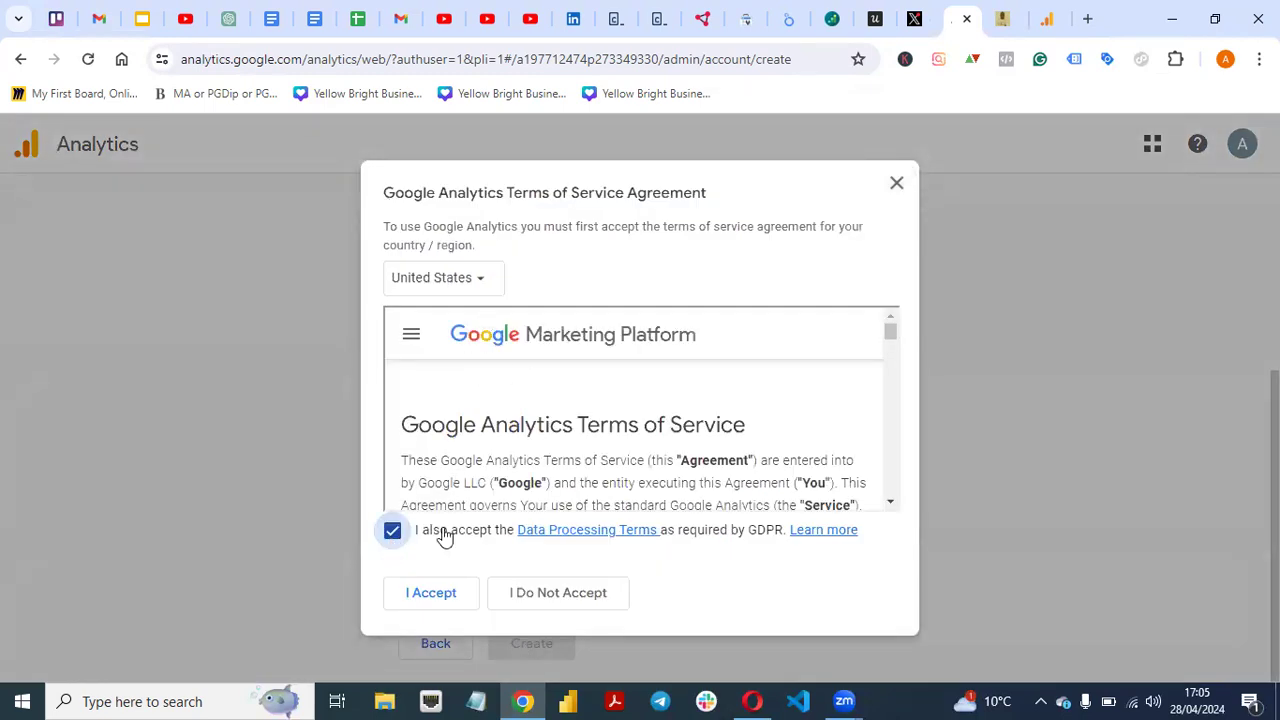
left_click(446, 597)
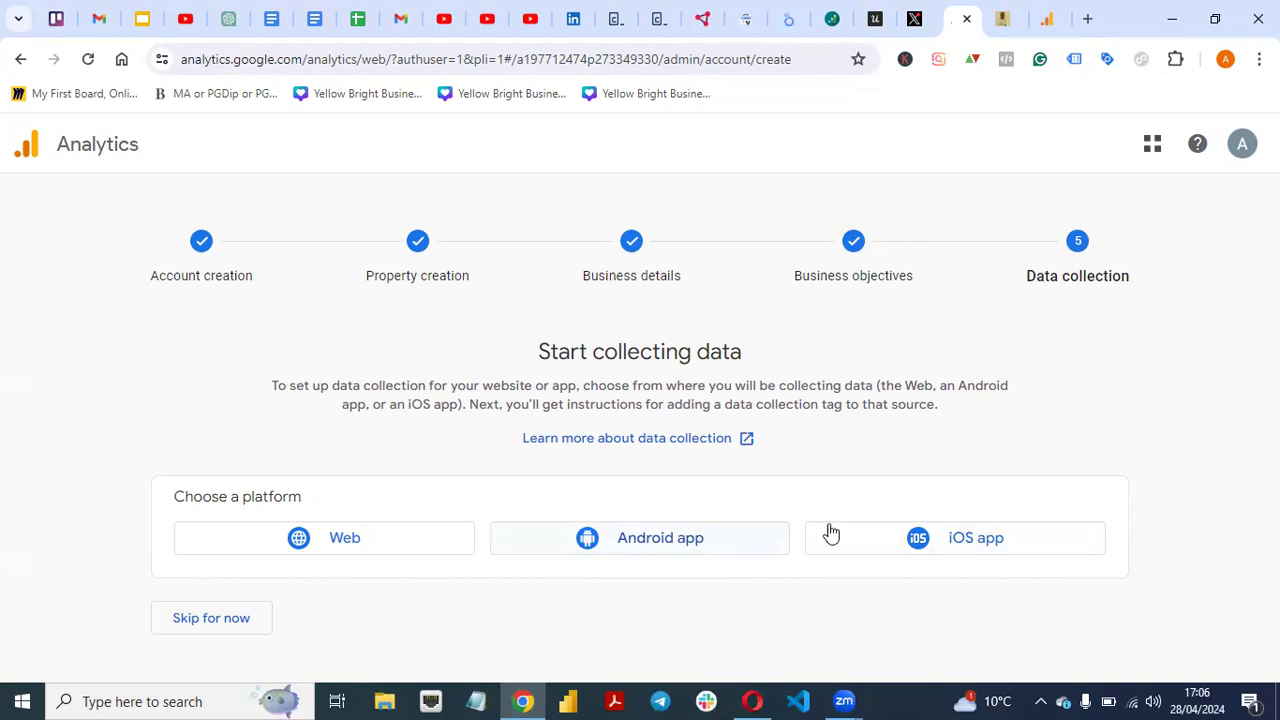
- Skip choosing a data collection platform and go to the property Home page
left_click(223, 615)
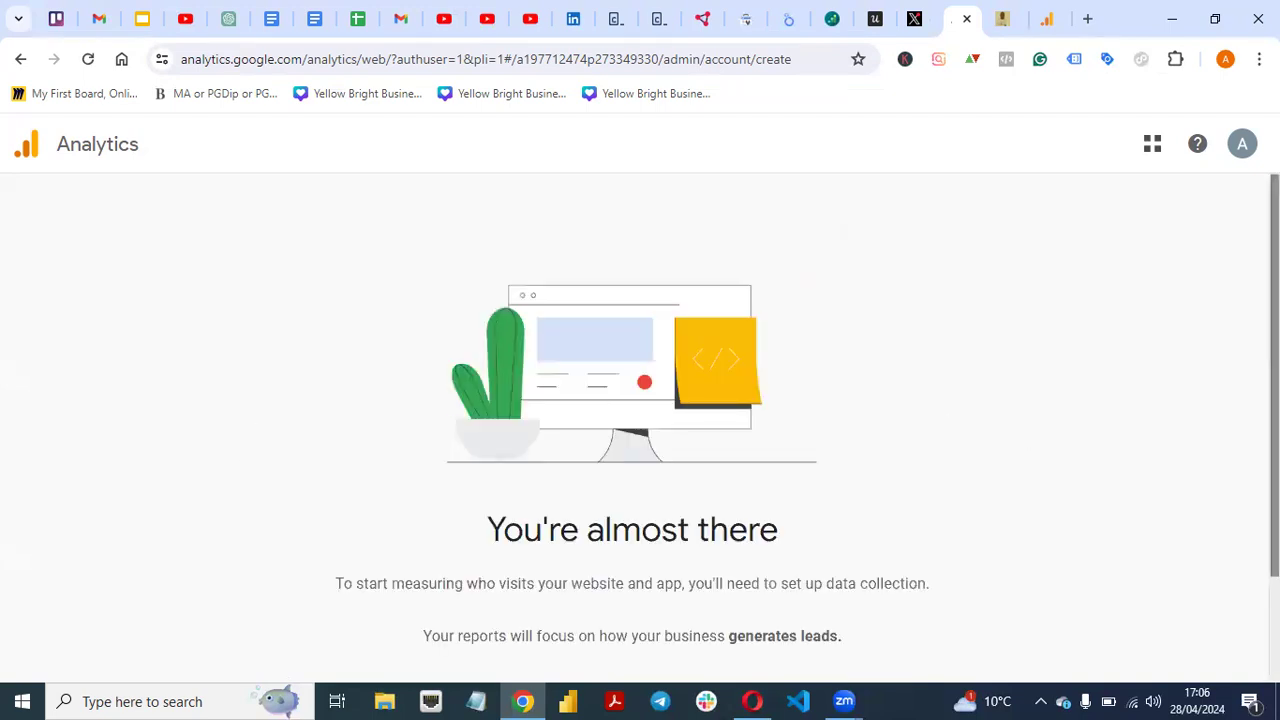
scroll(925, 520, "down", 2)
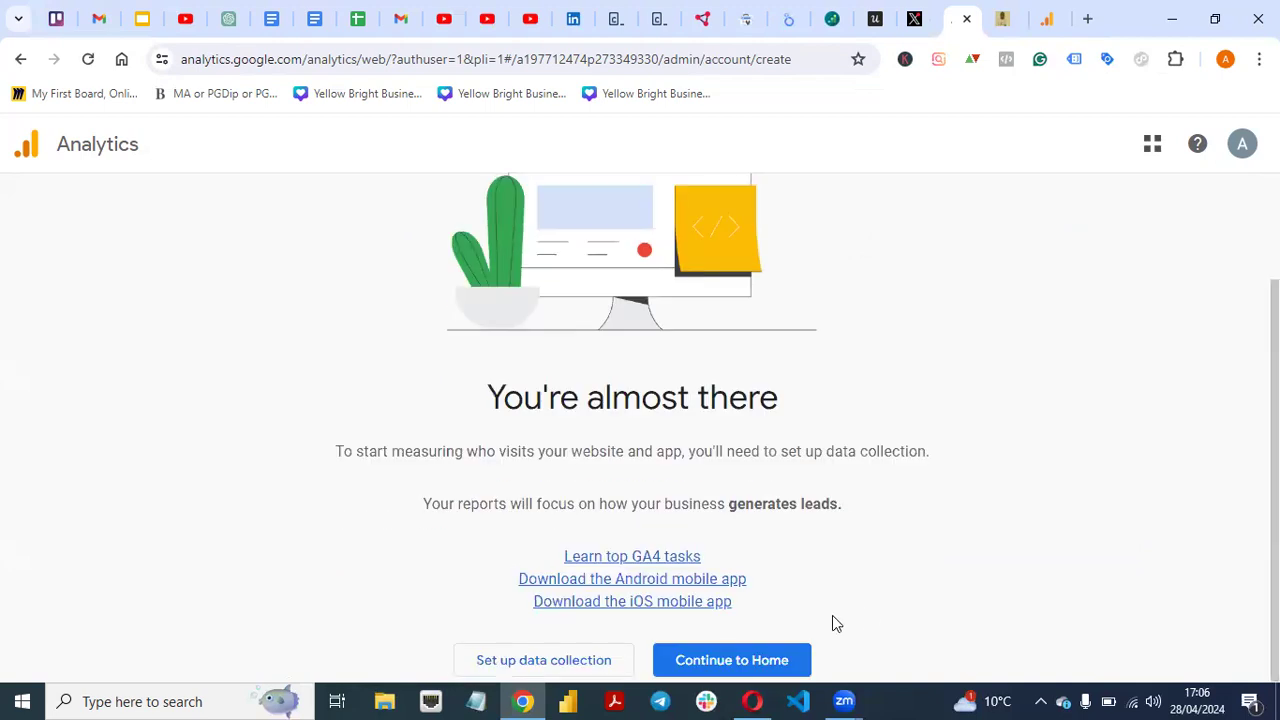
left_click(748, 660)
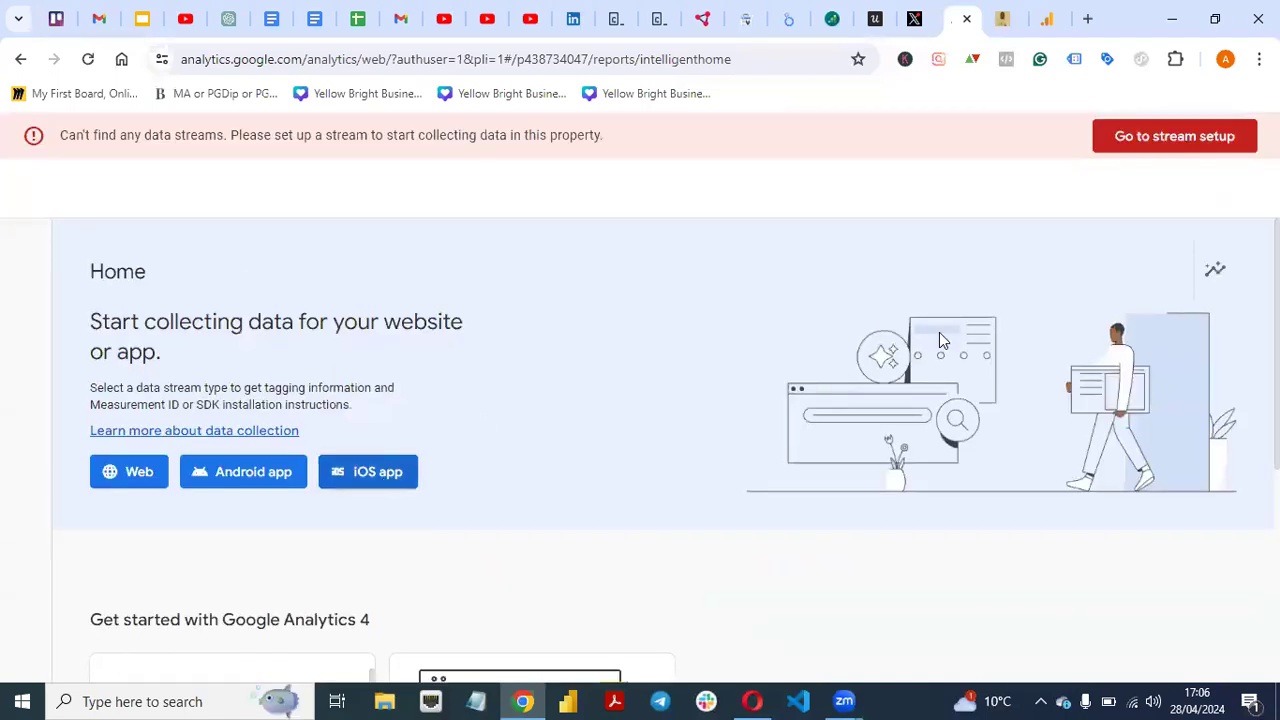
- Switch to the browser tab with the WordPress admin dashboard
mouse_move(26, 338)
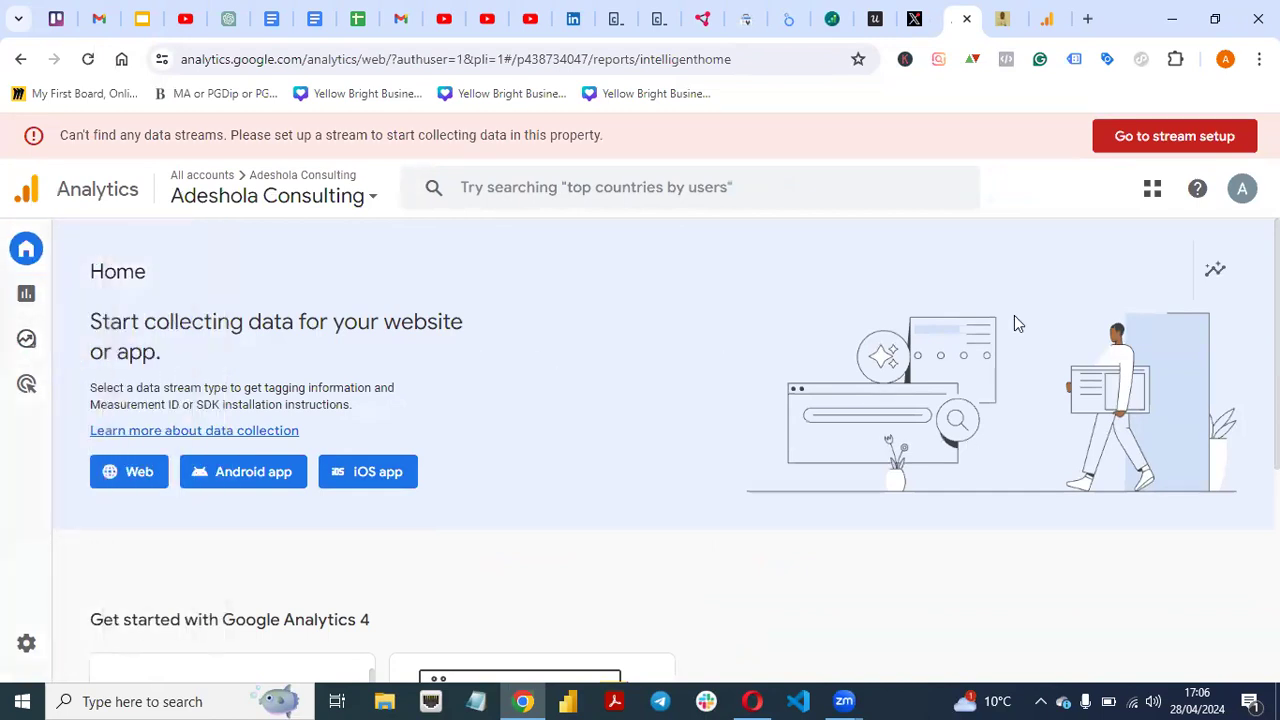
left_click(1048, 18)
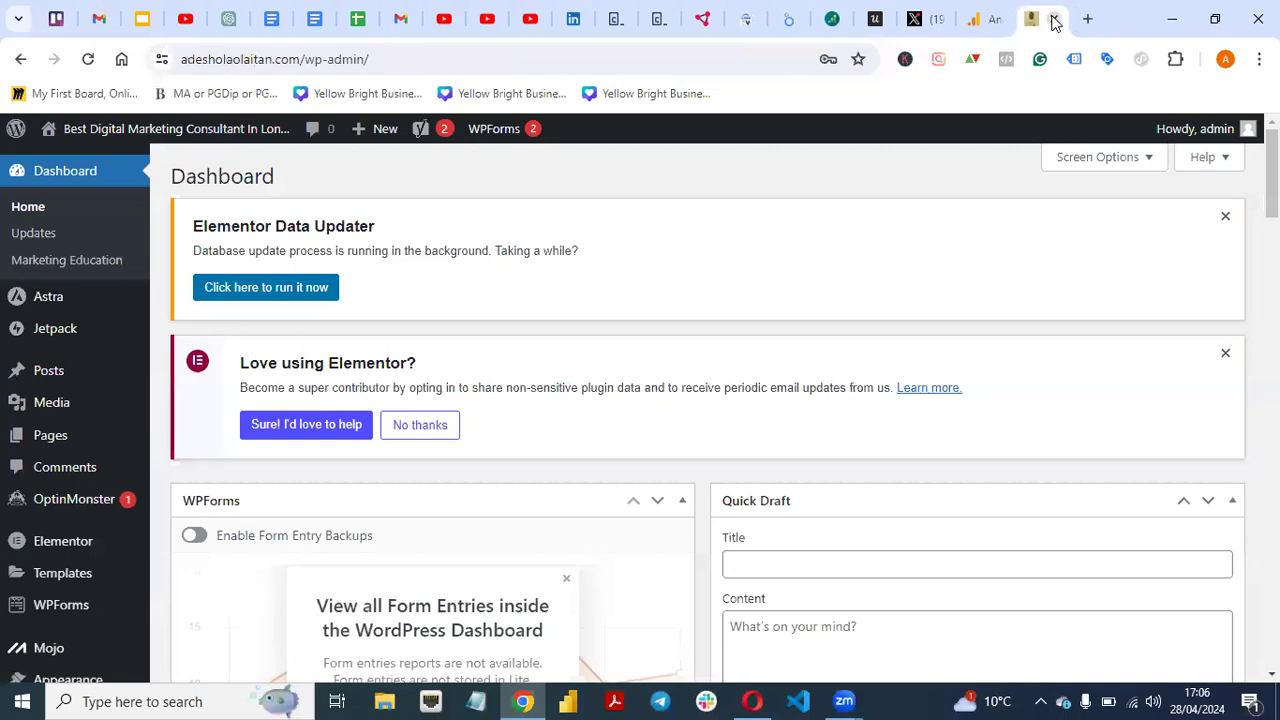
left_click(1050, 20)
- Search the WordPress plugin directory for 'Hf' from the Add New Plugin page
scroll(708, 410, "down", 3)
scroll(169, 548, "down", 1)
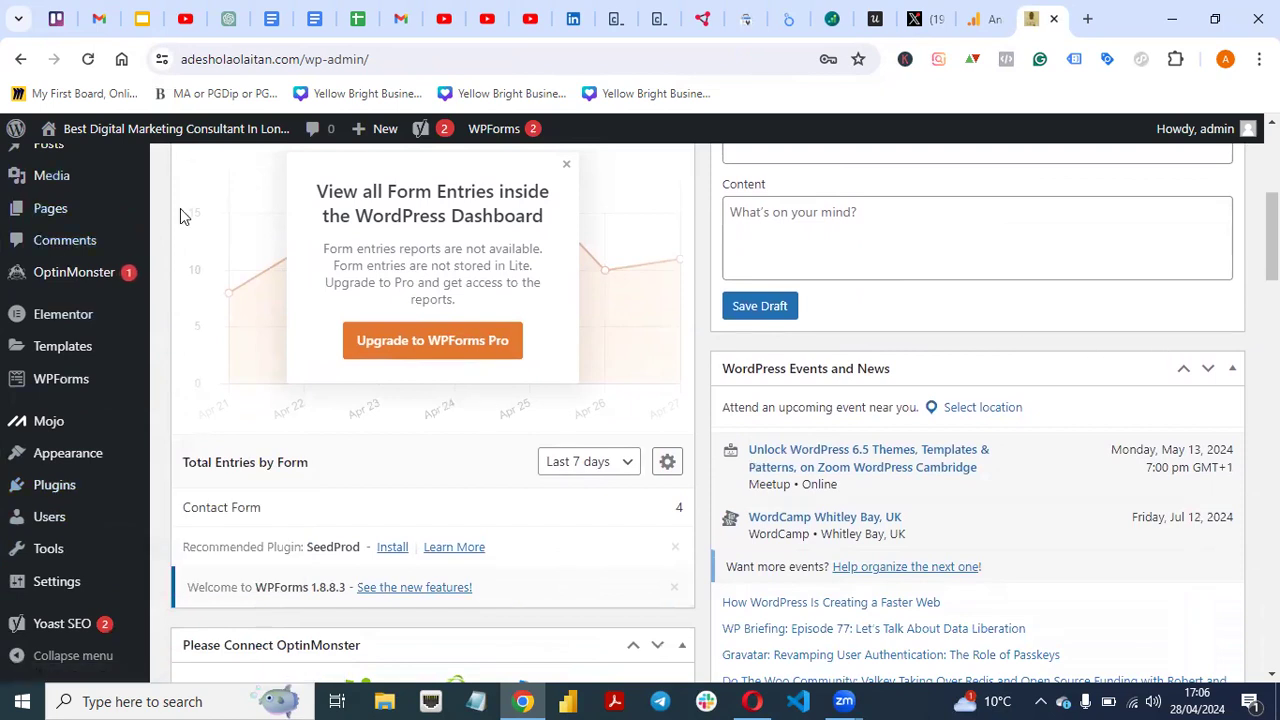
mouse_move(52, 490)
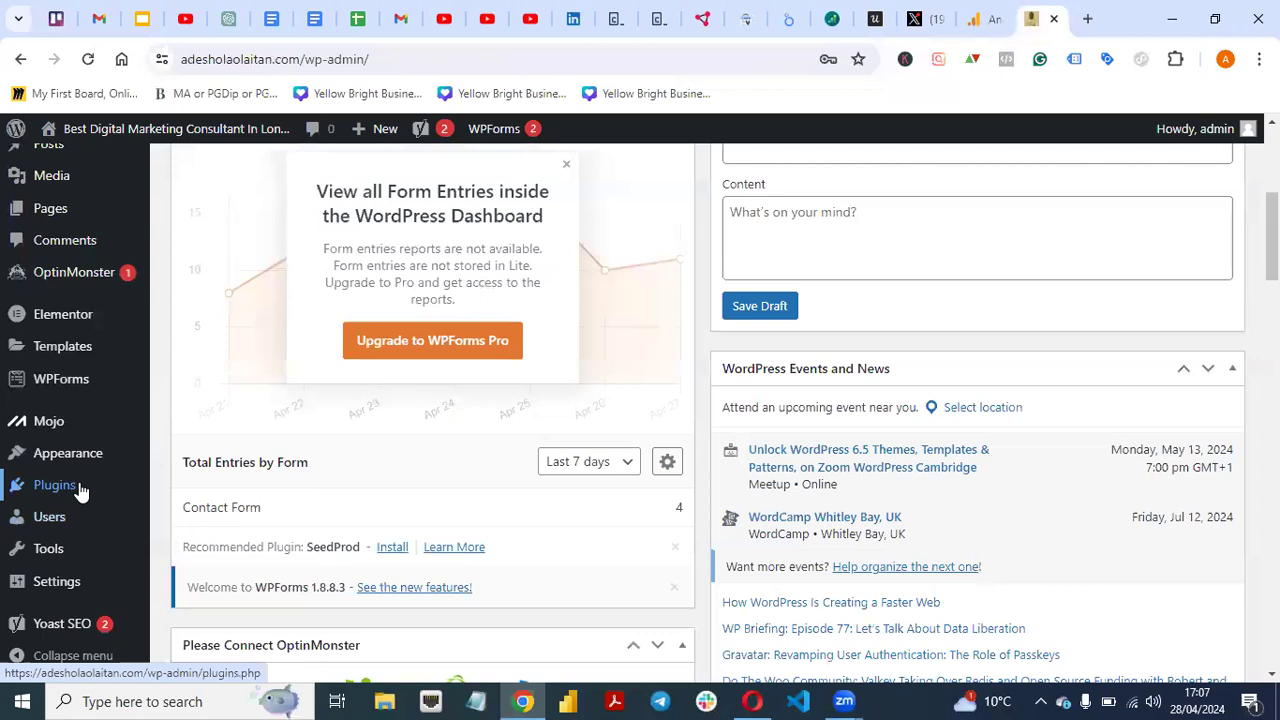
left_click(207, 517)
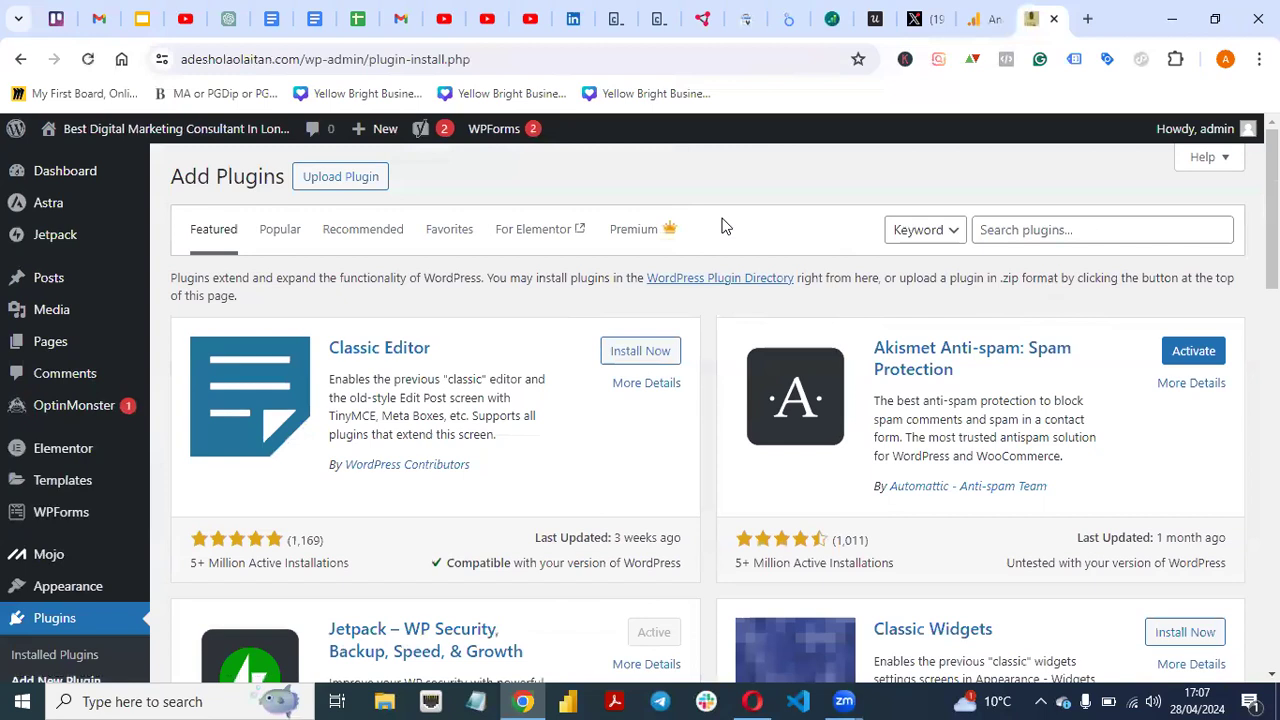
left_click(1012, 225)
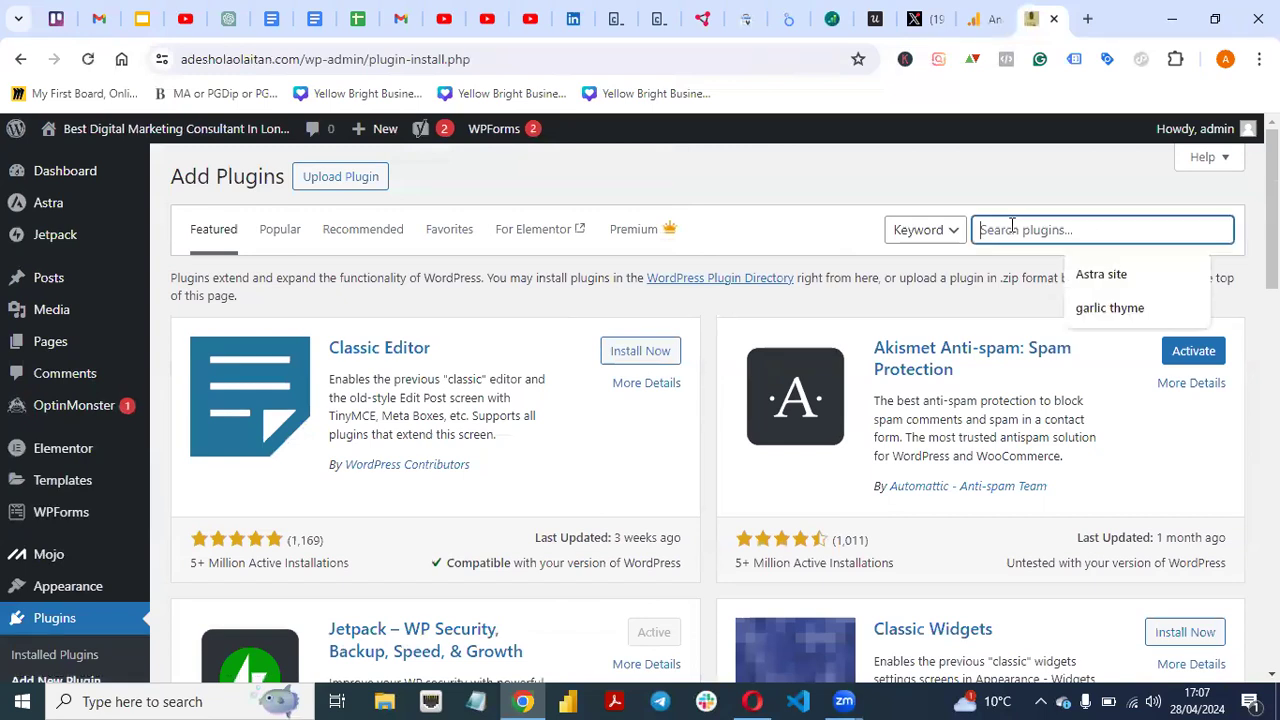
type("Hfcm")
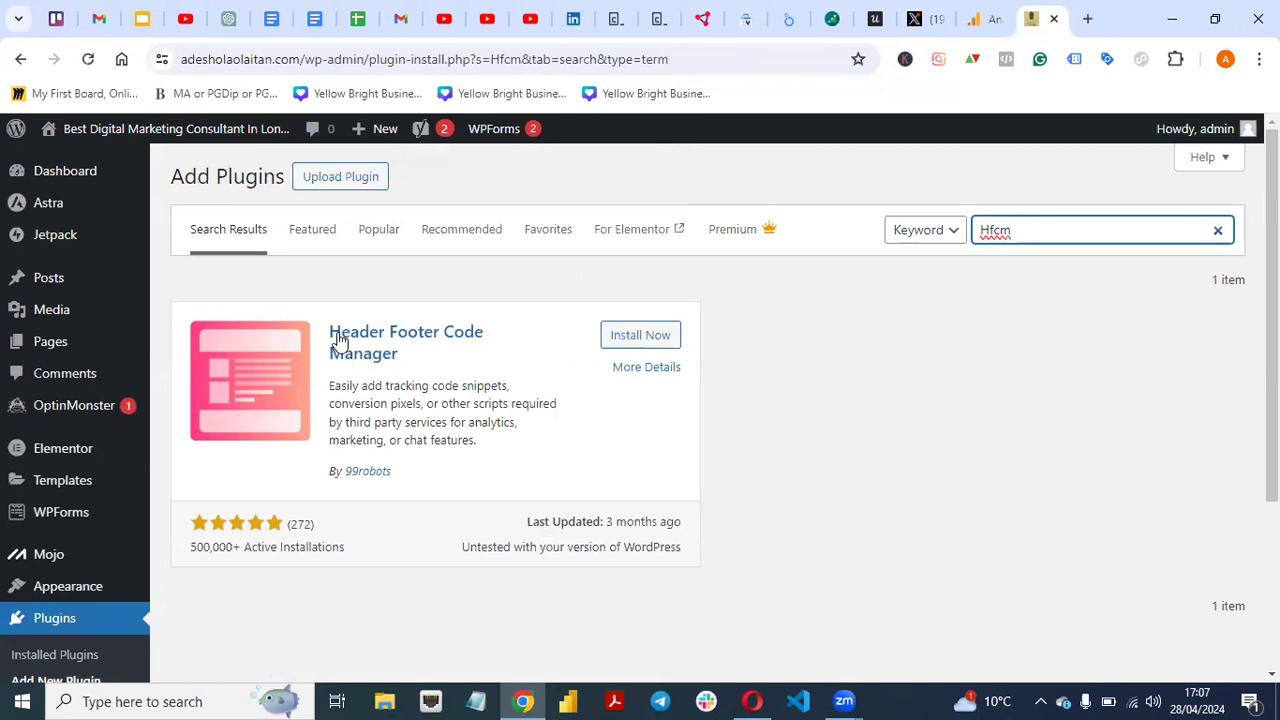
- Install and activate the Header Footer Code Manager plugin
left_click(618, 337)
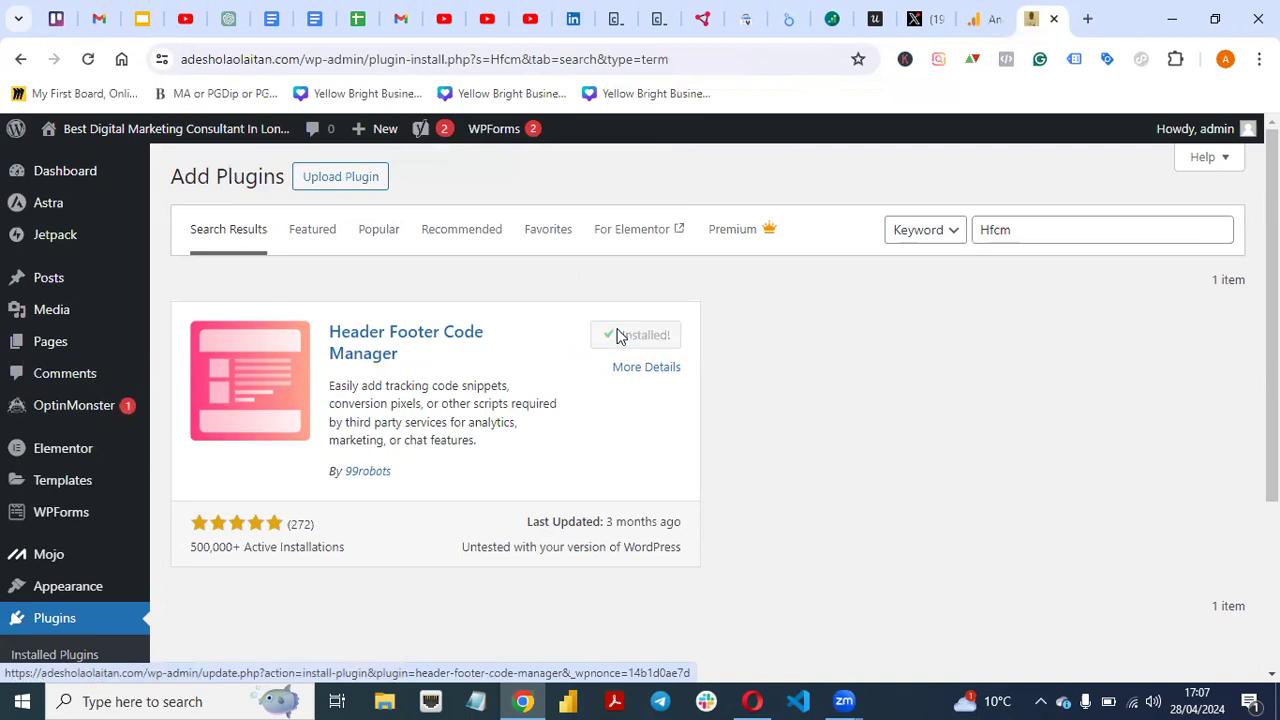
left_click(647, 338)
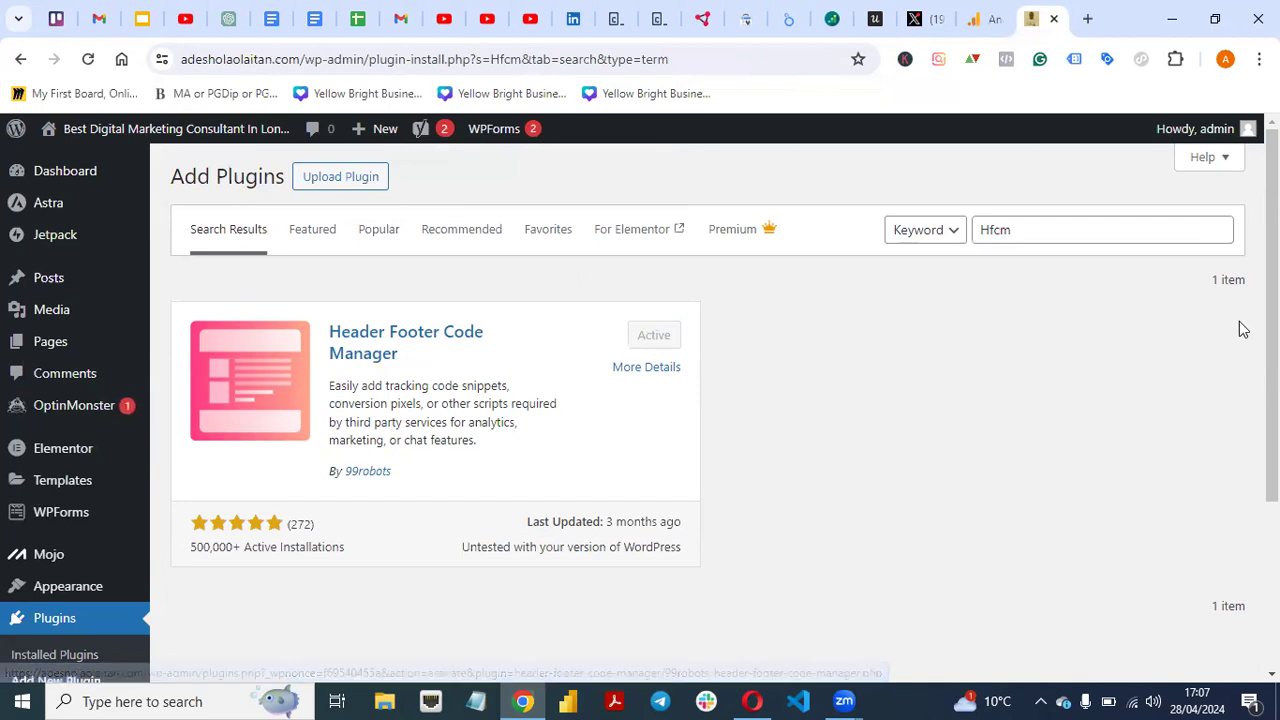
scroll(715, 413, "down", 3)
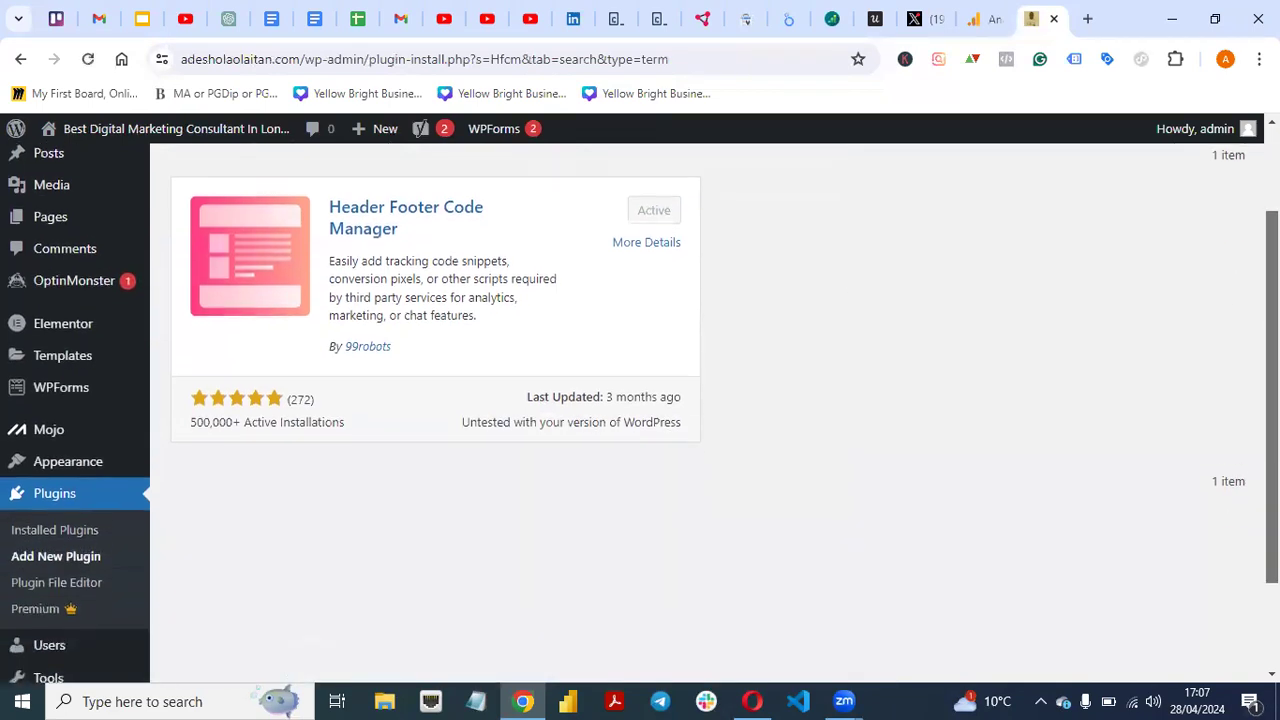
scroll(715, 413, "up", 3)
scroll(715, 413, "down", 4)
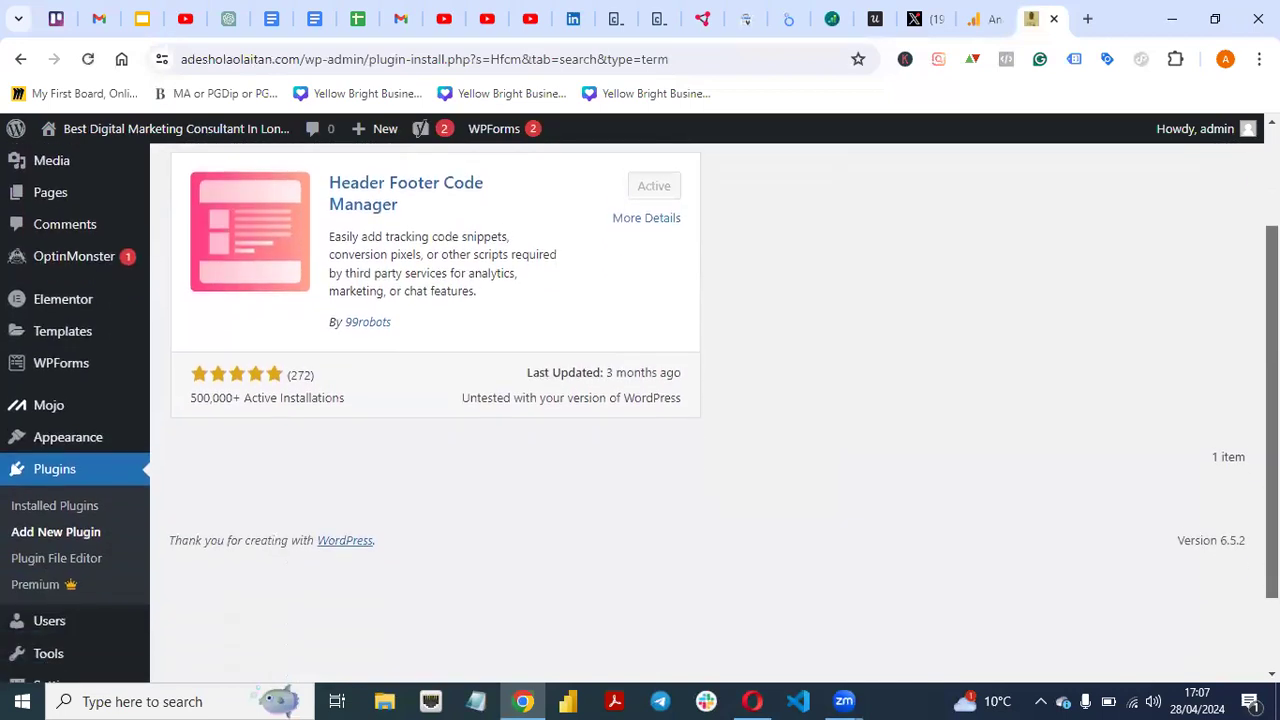
scroll(715, 413, "up", 3)
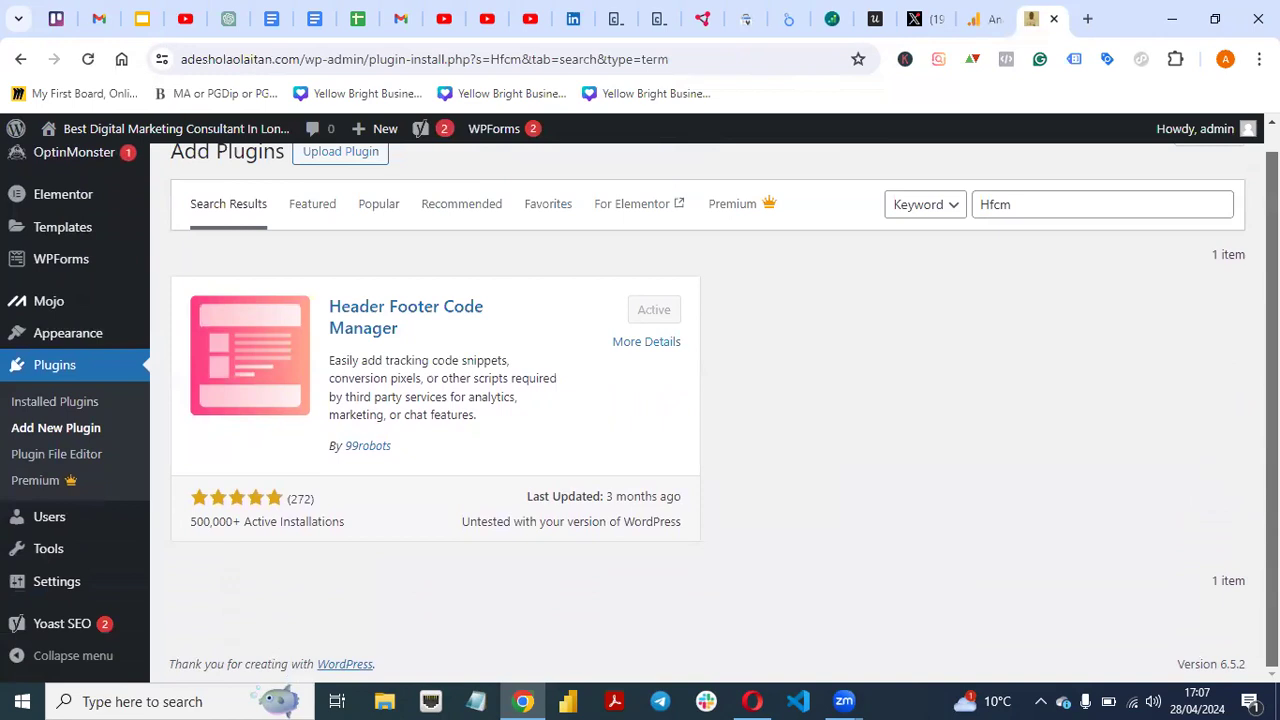
scroll(715, 413, "up", 1)
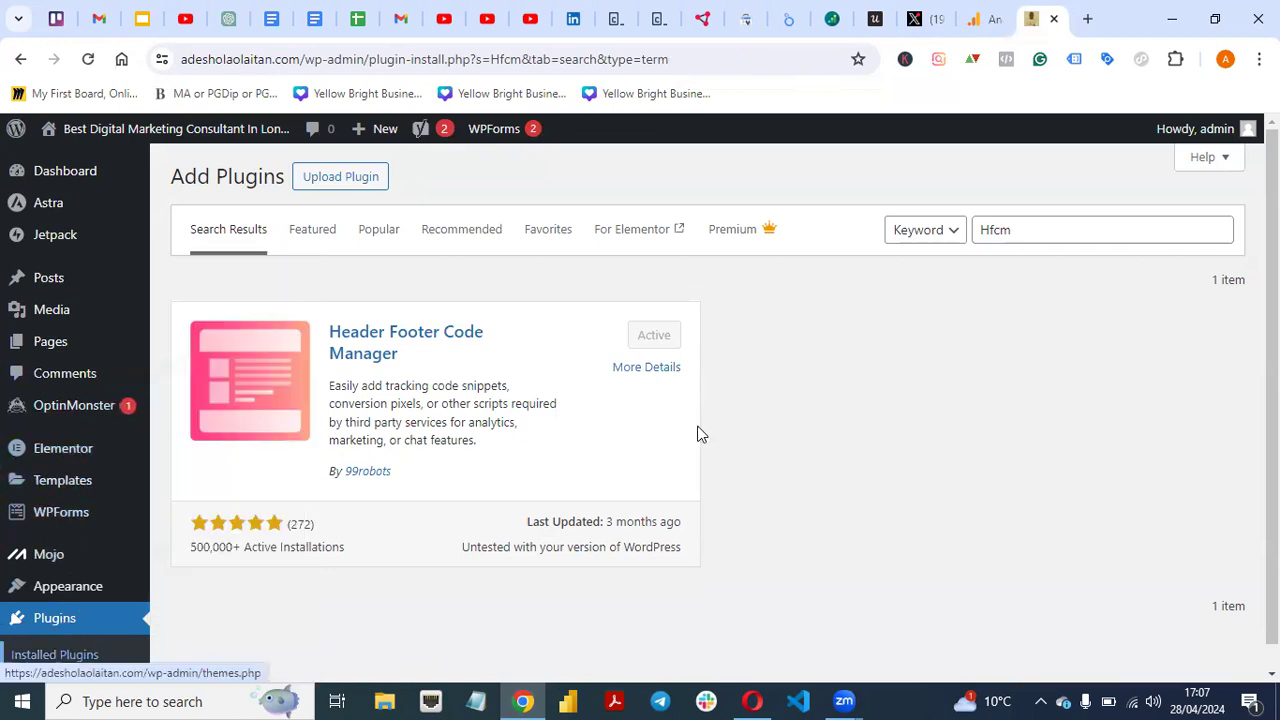
scroll(640, 400, "down", 2)
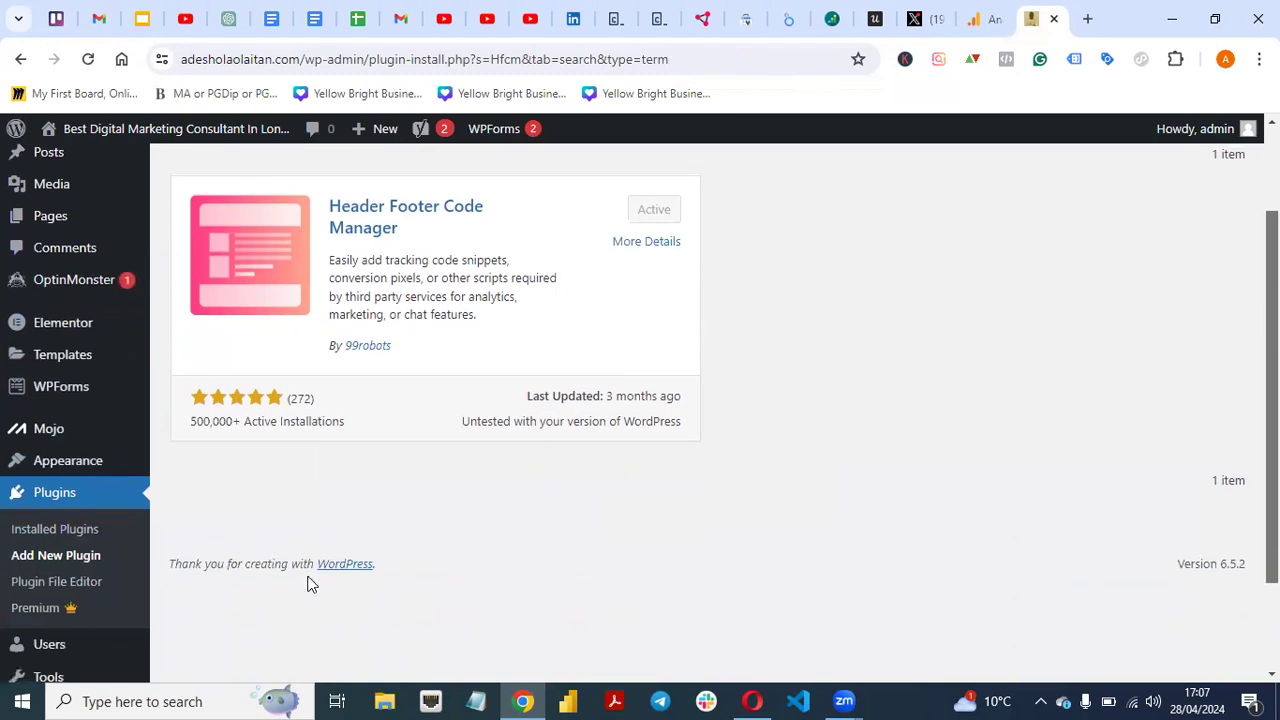
- Go from Installed Plugins to Settings > General, dismissing the time-tracking reminder
left_click(53, 532)
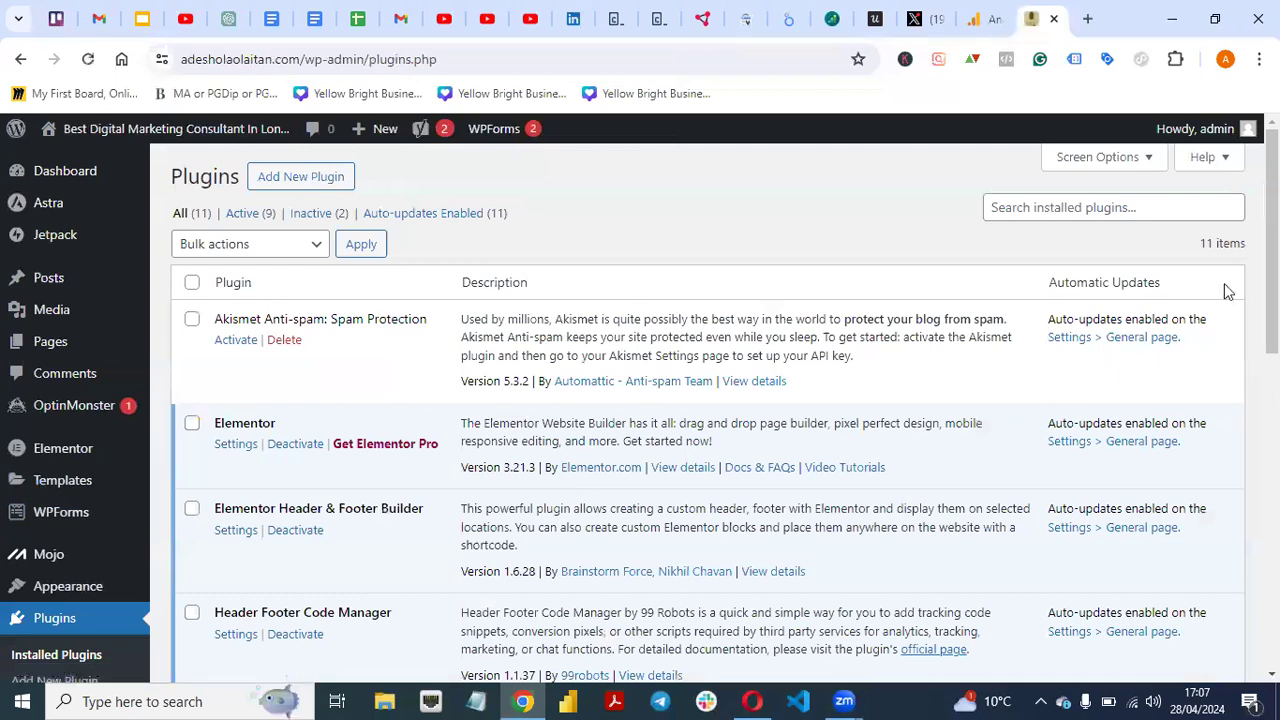
scroll(640, 400, "down", 1)
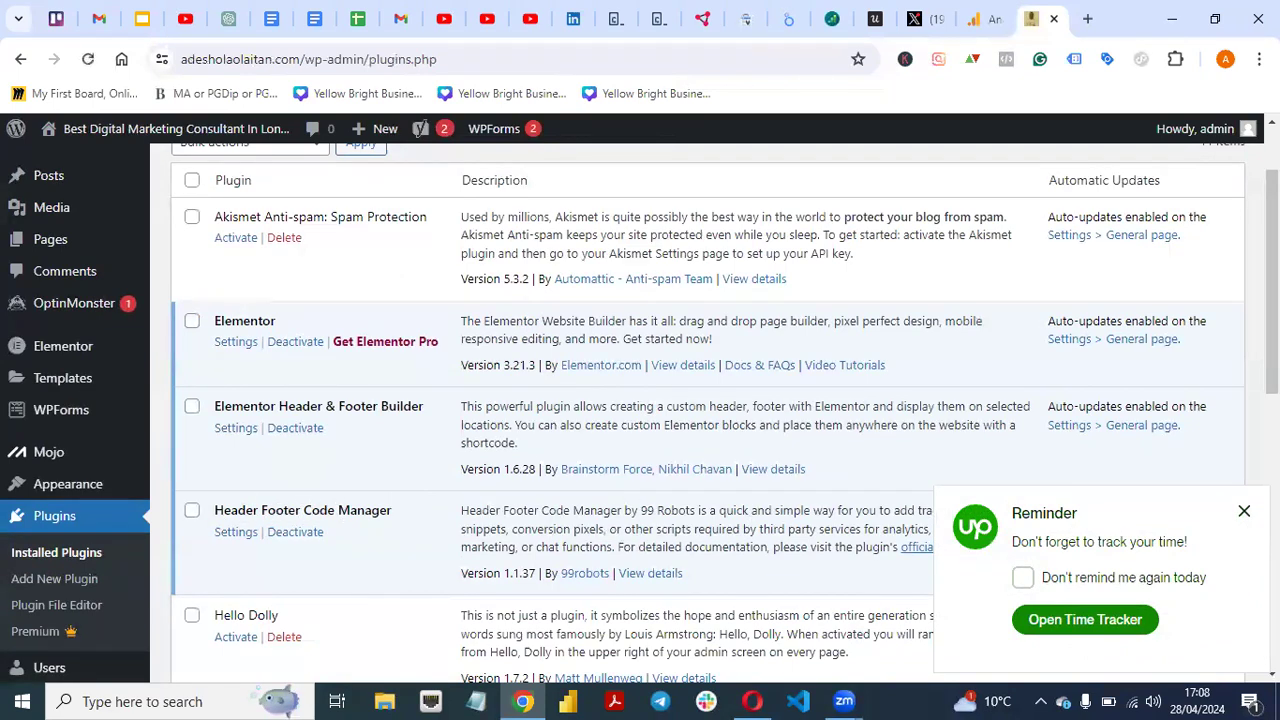
left_click(1243, 514)
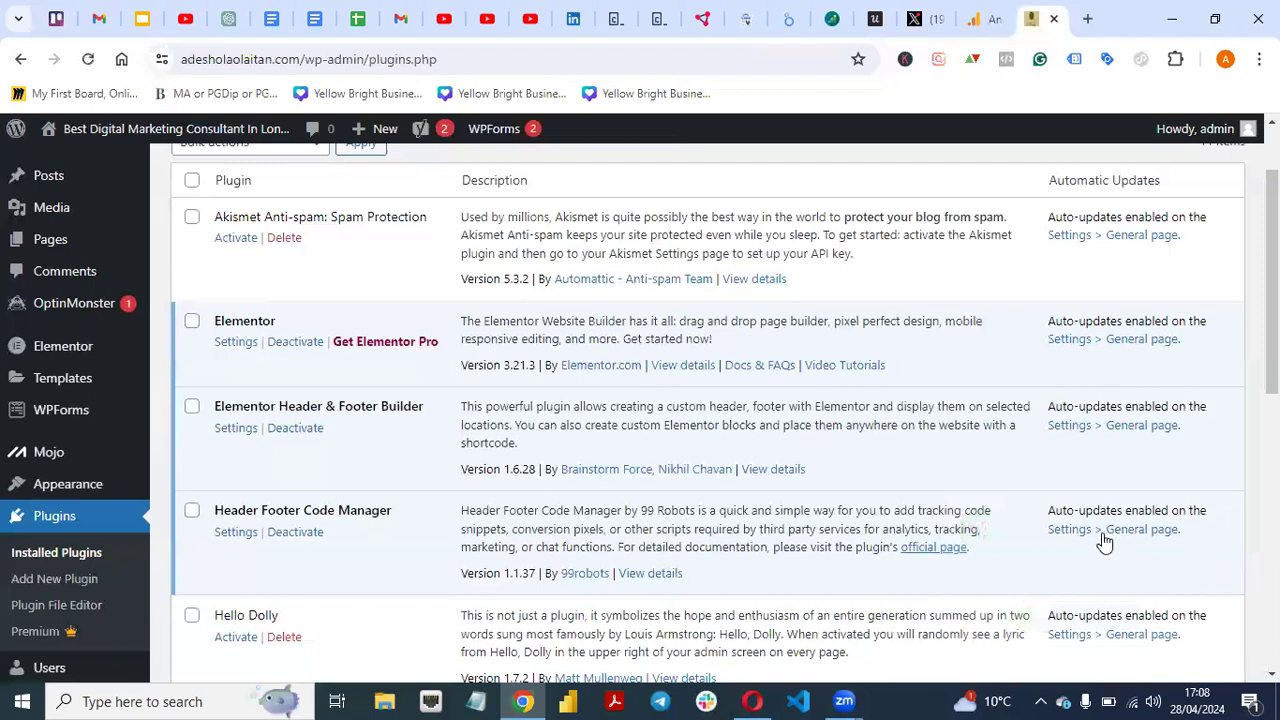
left_click(1104, 538)
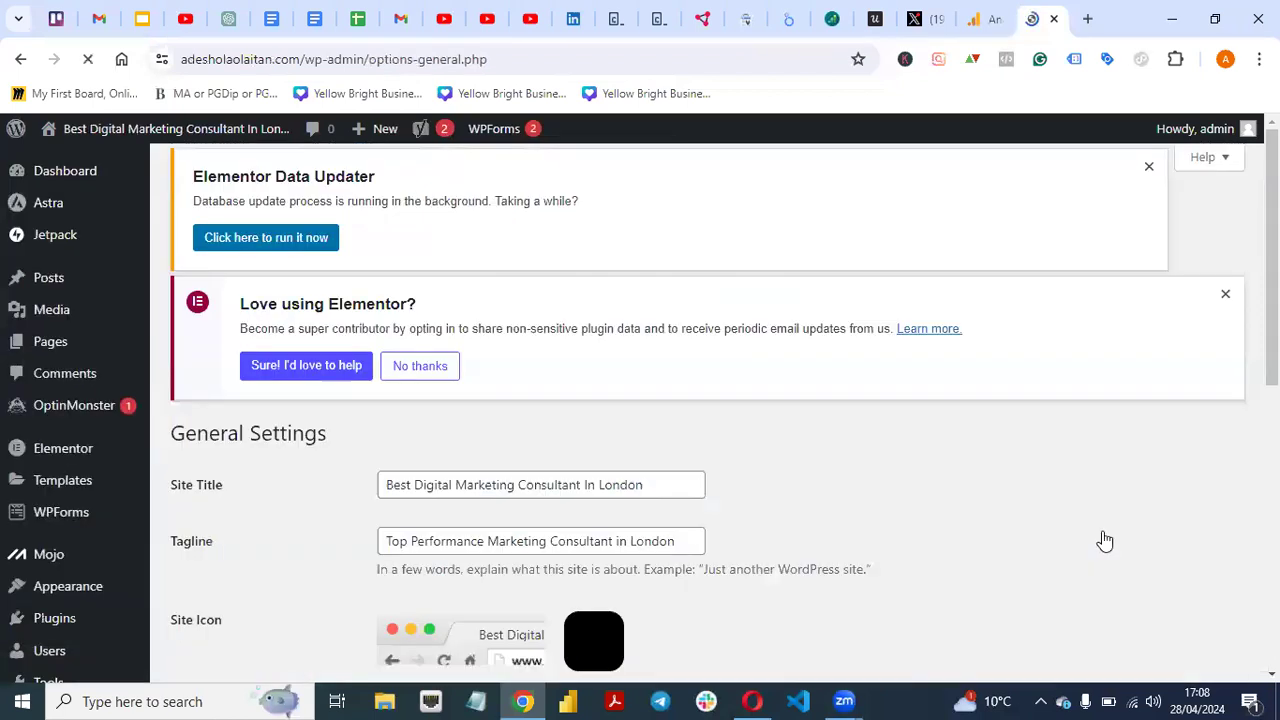
scroll(700, 410, "down", 6)
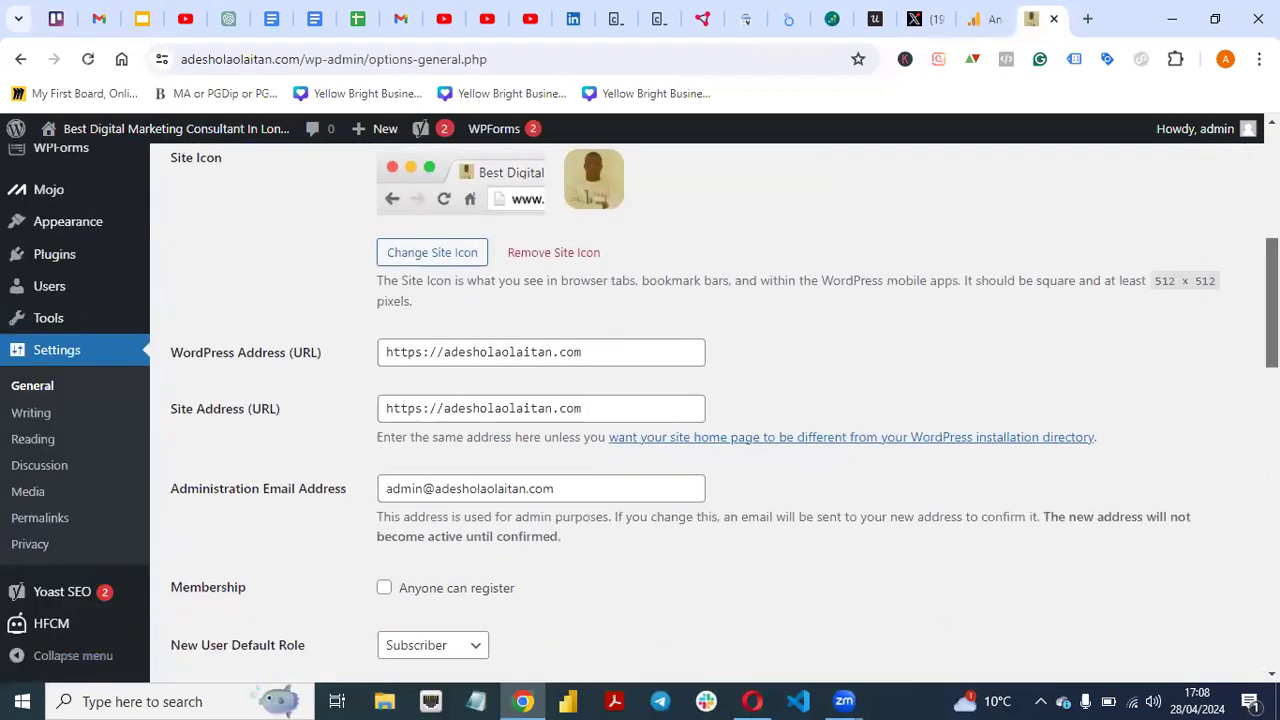
mouse_move(72, 608)
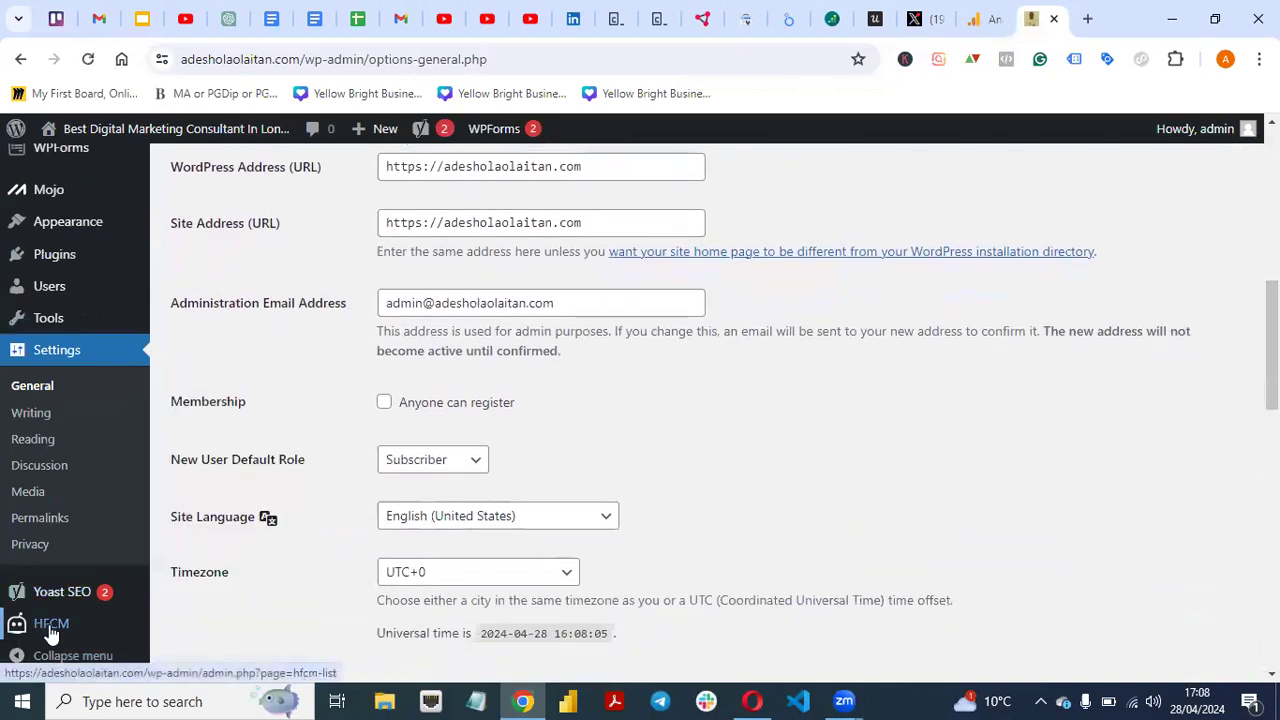
mouse_move(32, 636)
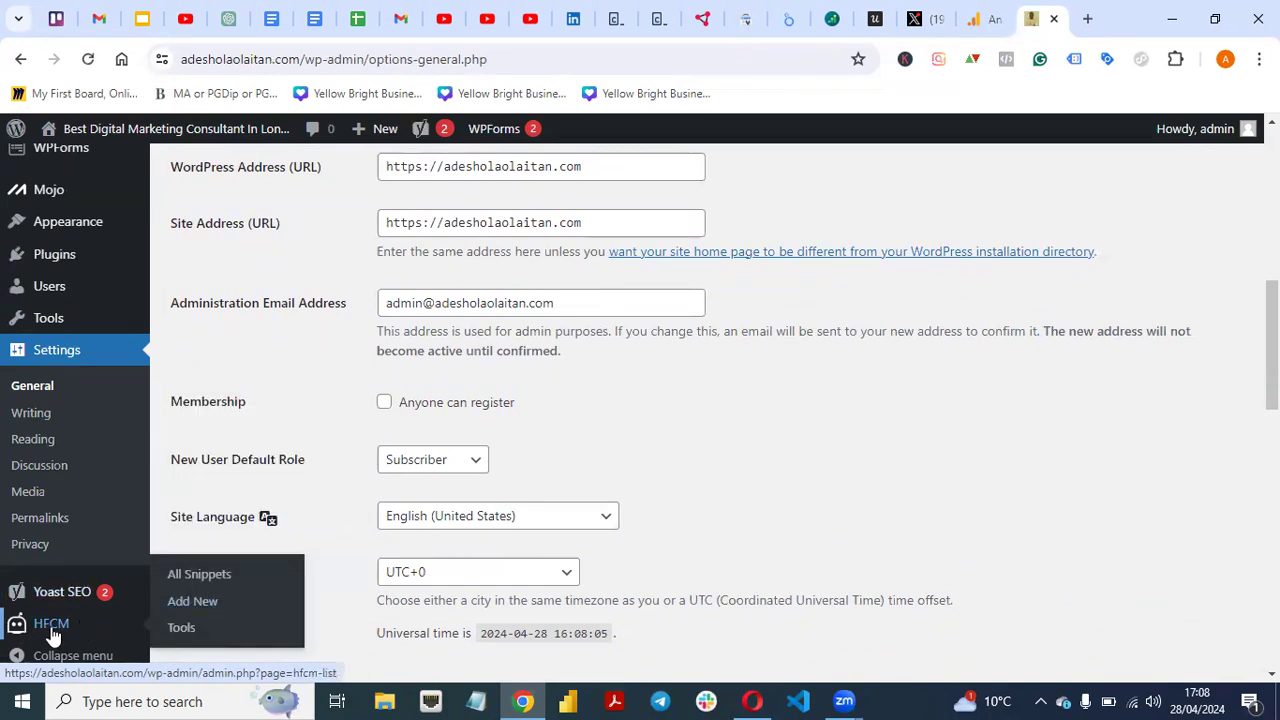
- Add a new HFCM snippet named 'Google Analytics'
left_click(193, 606)
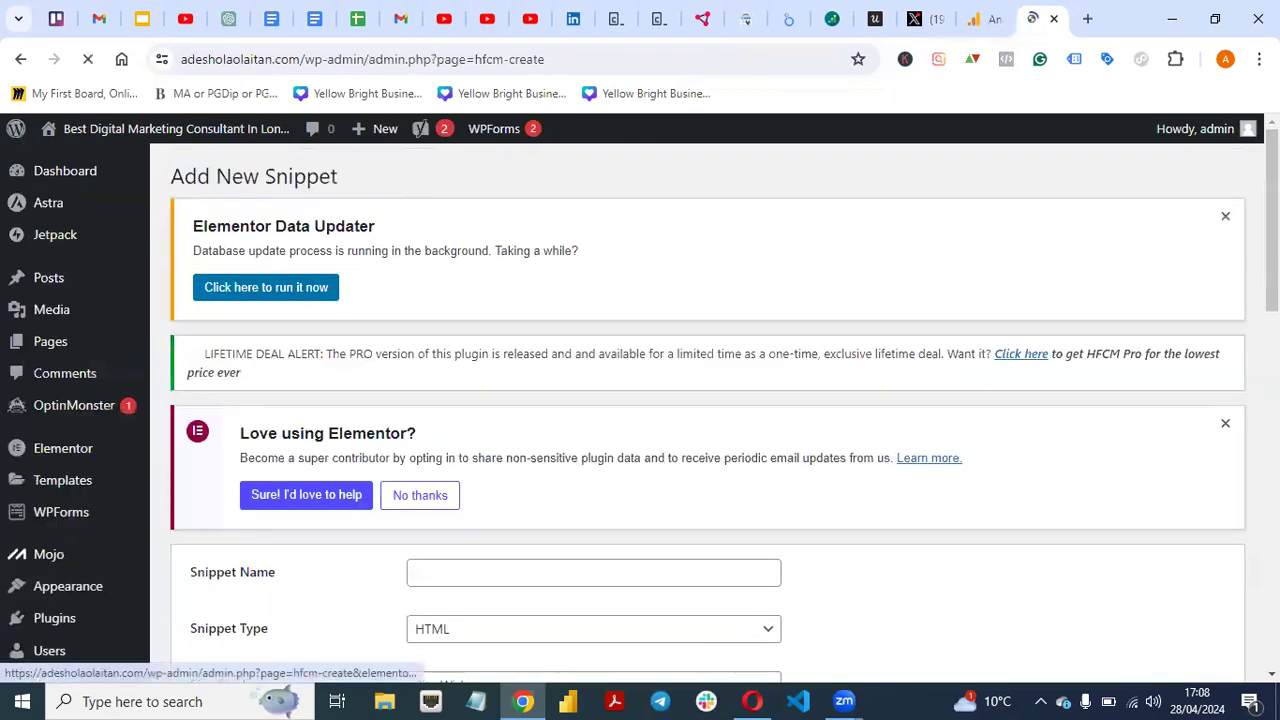
scroll(790, 443, "down", 5)
scroll(790, 443, "up", 3)
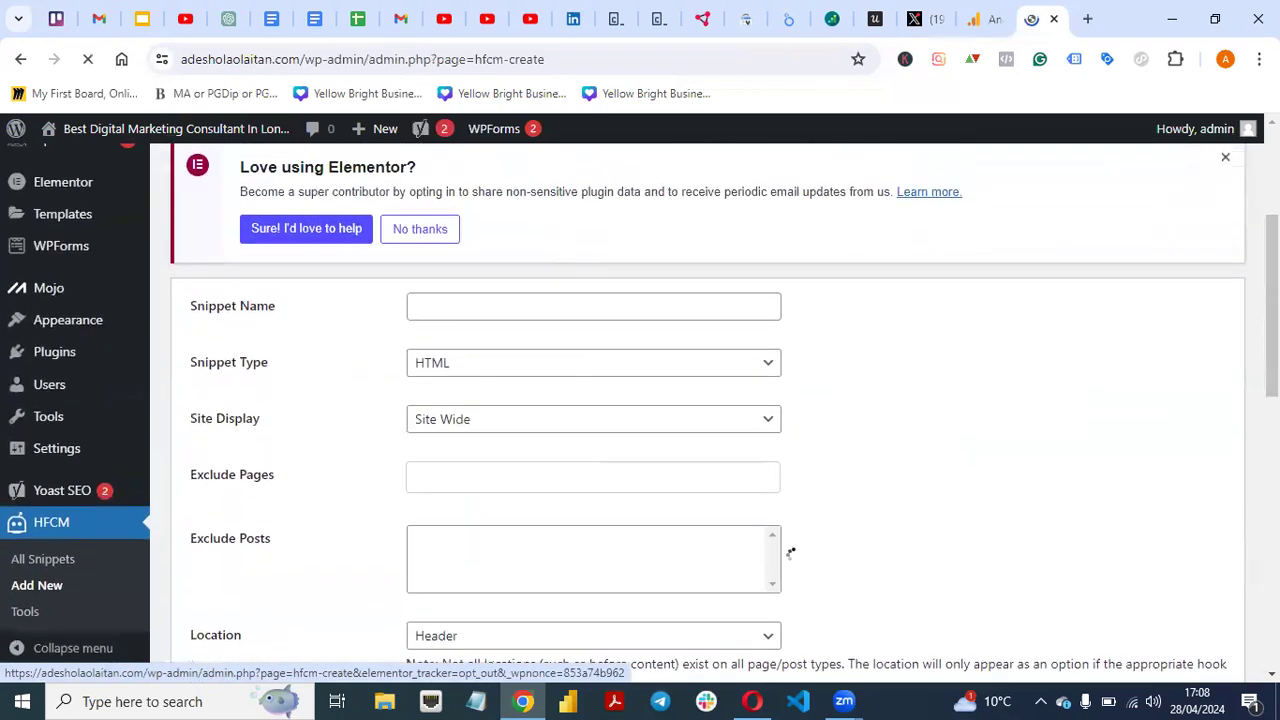
left_click(575, 347)
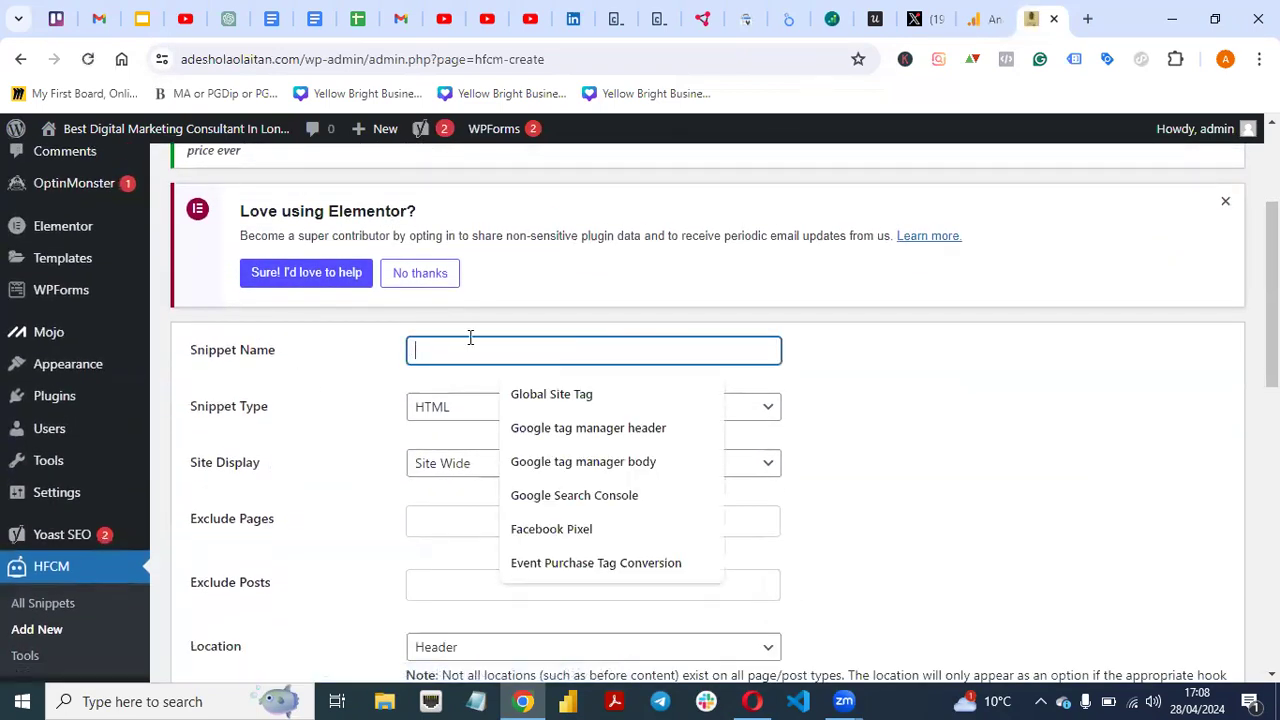
type("Google Analytics")
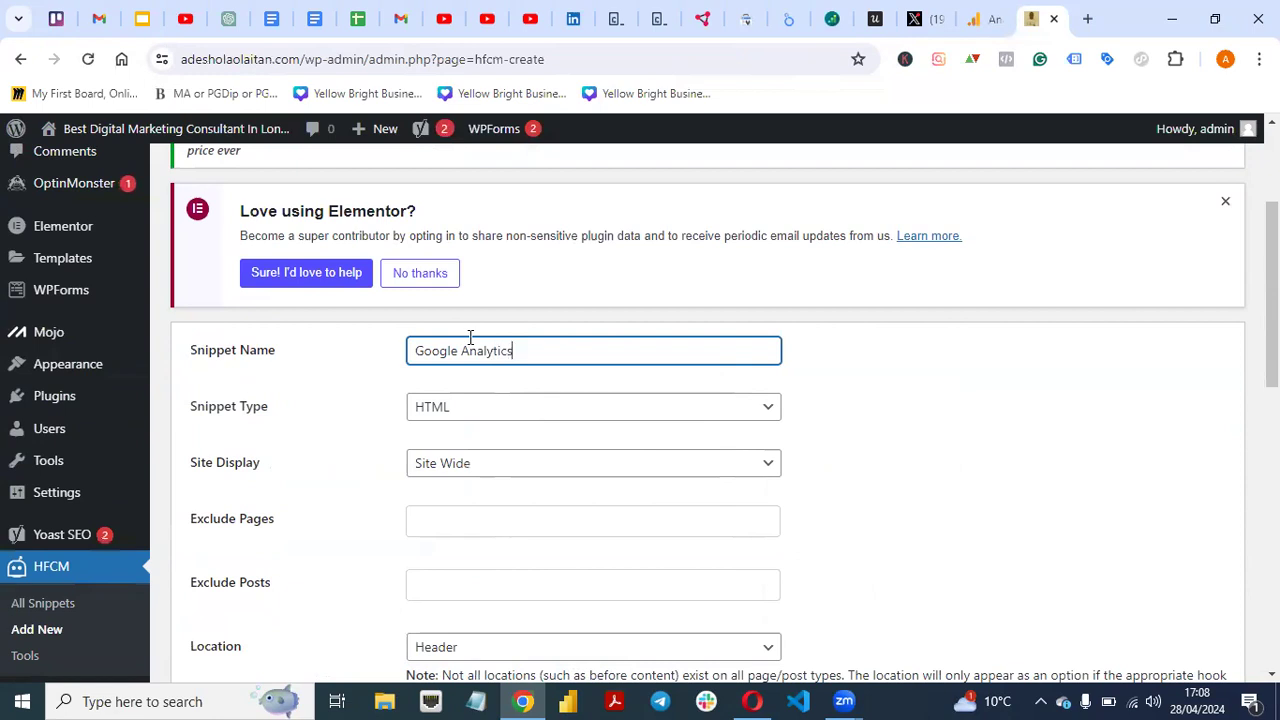
left_click(281, 448)
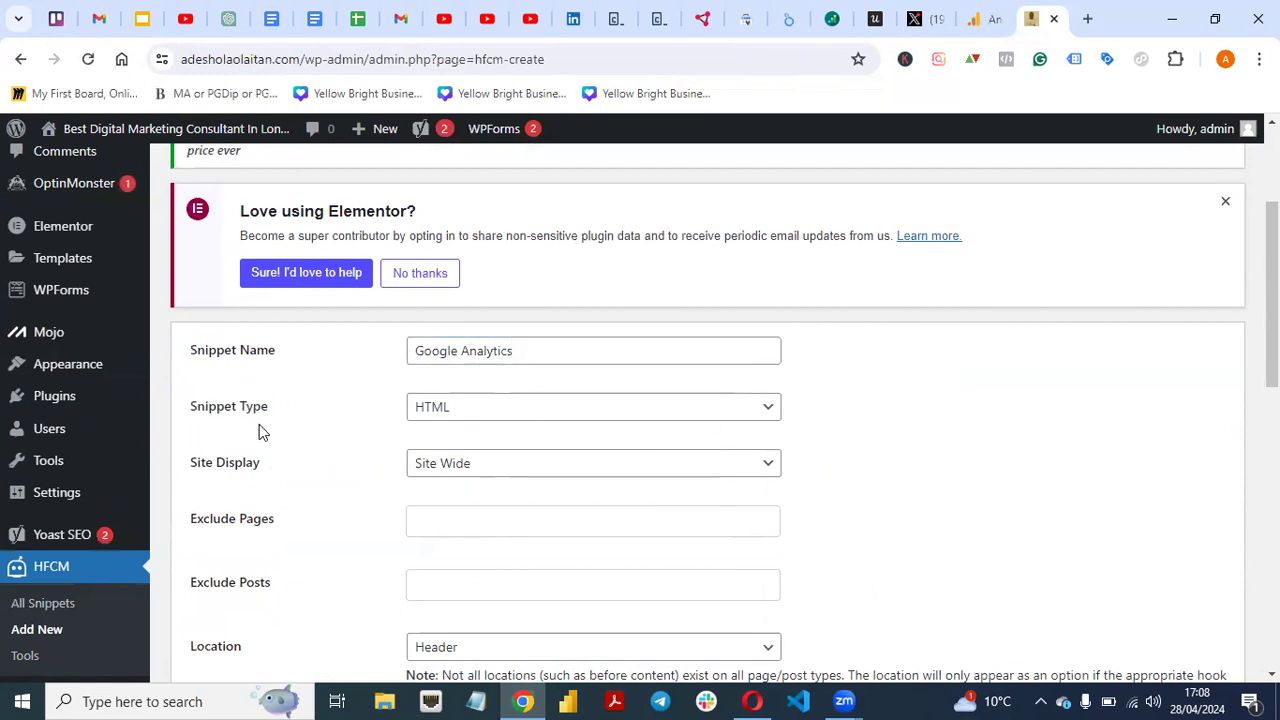
- Keep HTML as the snippet type, scroll to the empty code box, and switch to Google Analytics
left_click(766, 409)
left_click(881, 432)
scroll(708, 413, "down", 2)
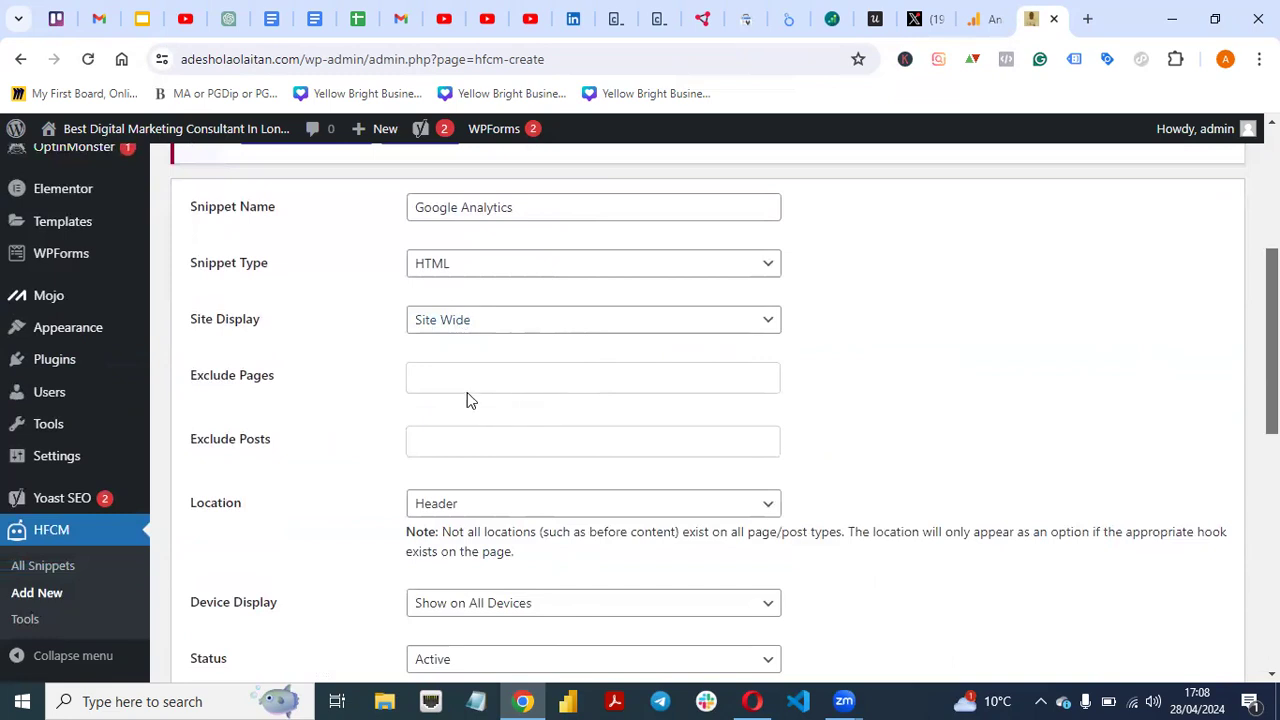
scroll(708, 400, "down", 2)
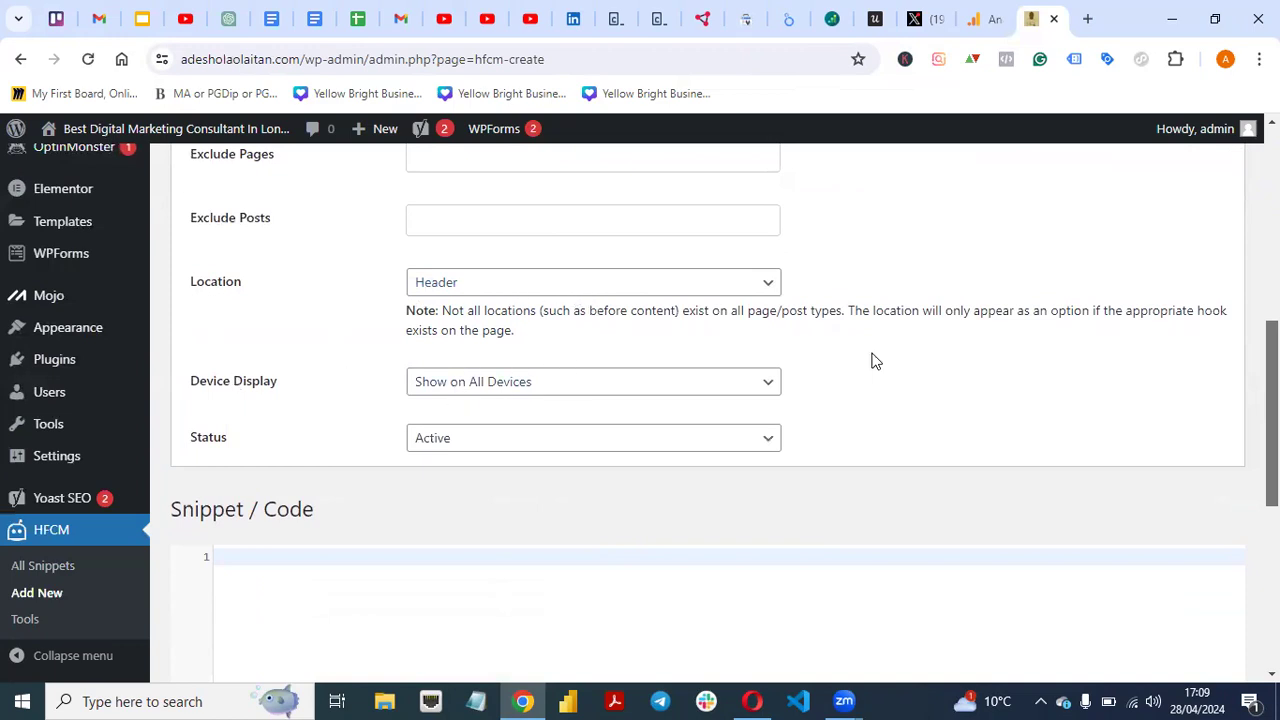
left_click(986, 20)
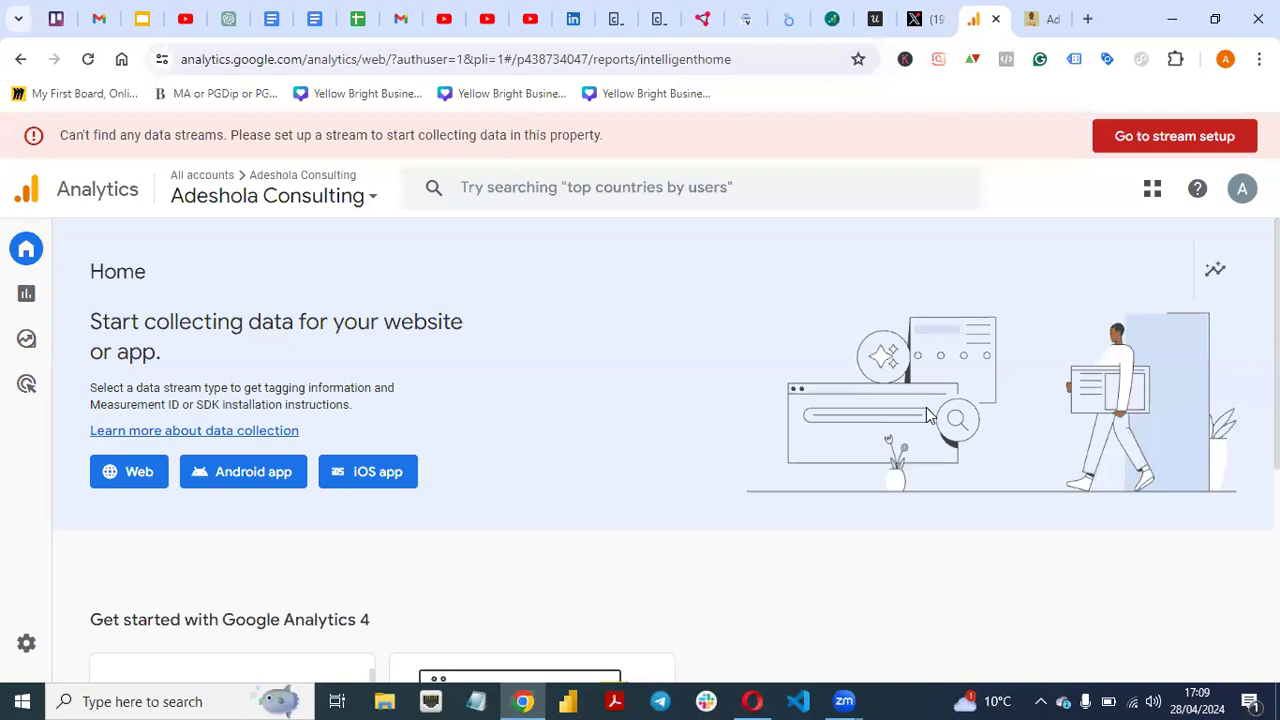
- Open the property's Admin page and scroll to the Data collection and modification card
mouse_move(22, 645)
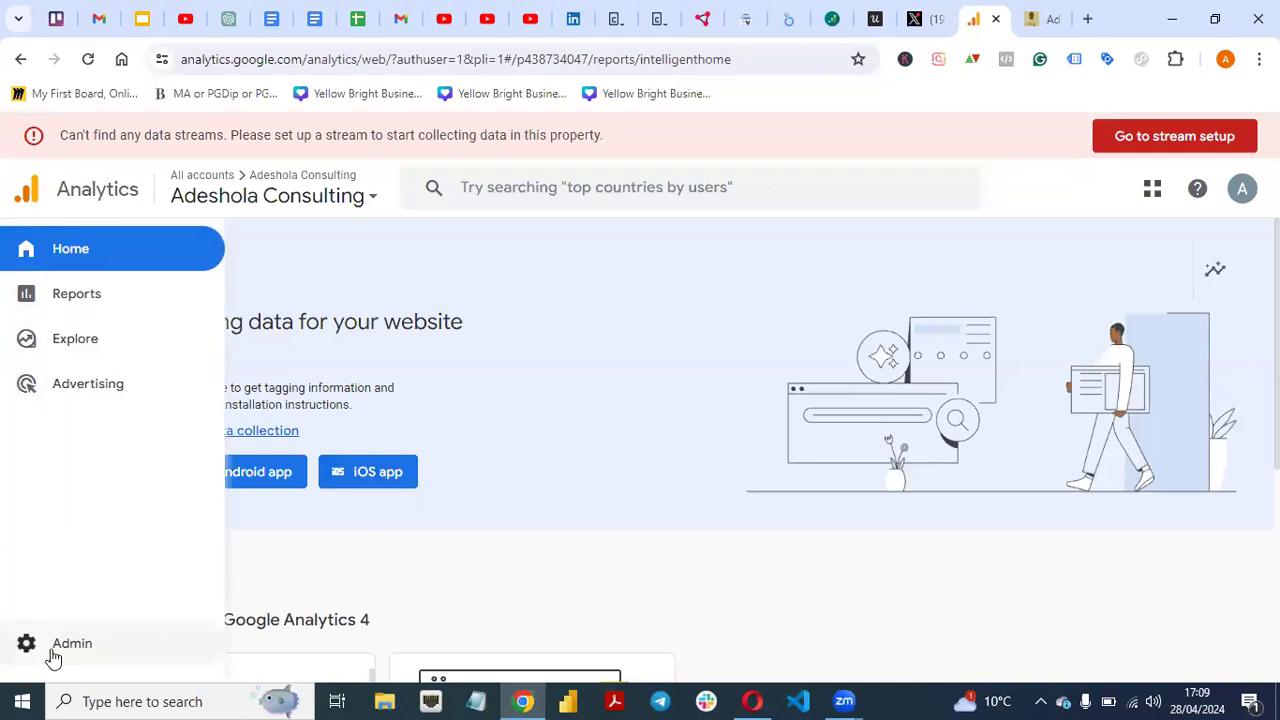
left_click(27, 648)
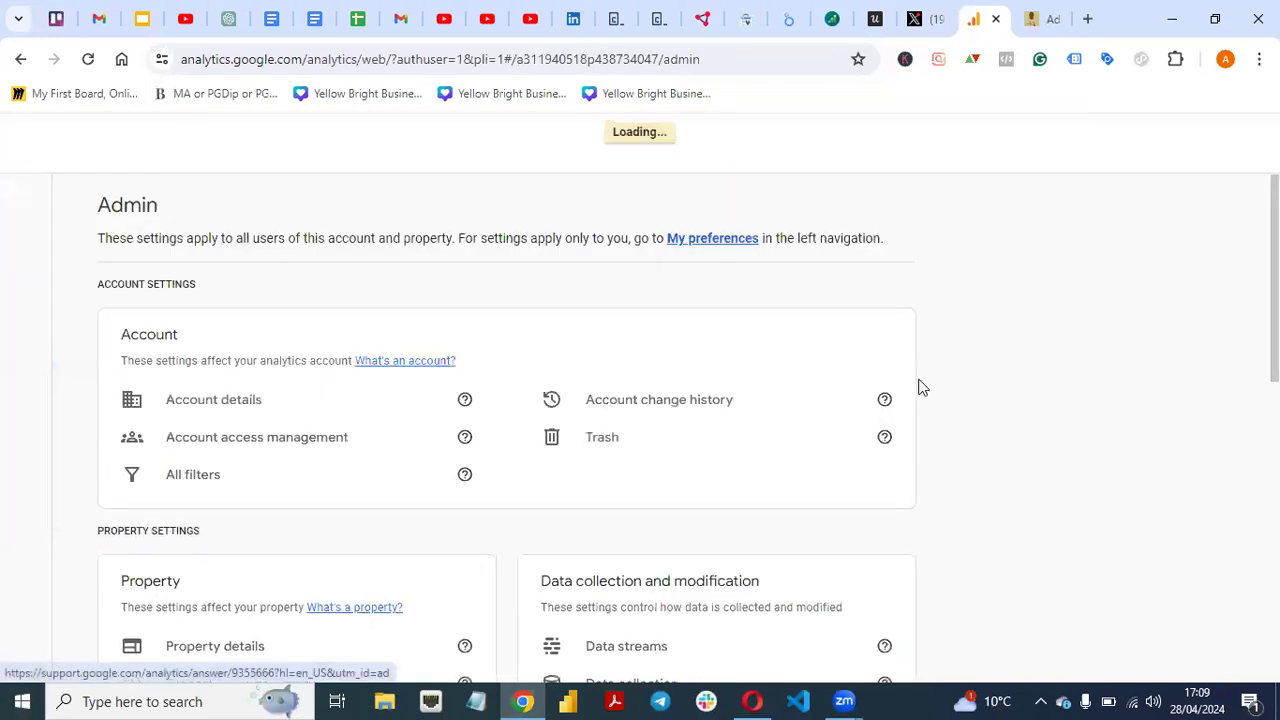
scroll(506, 420, "down", 1)
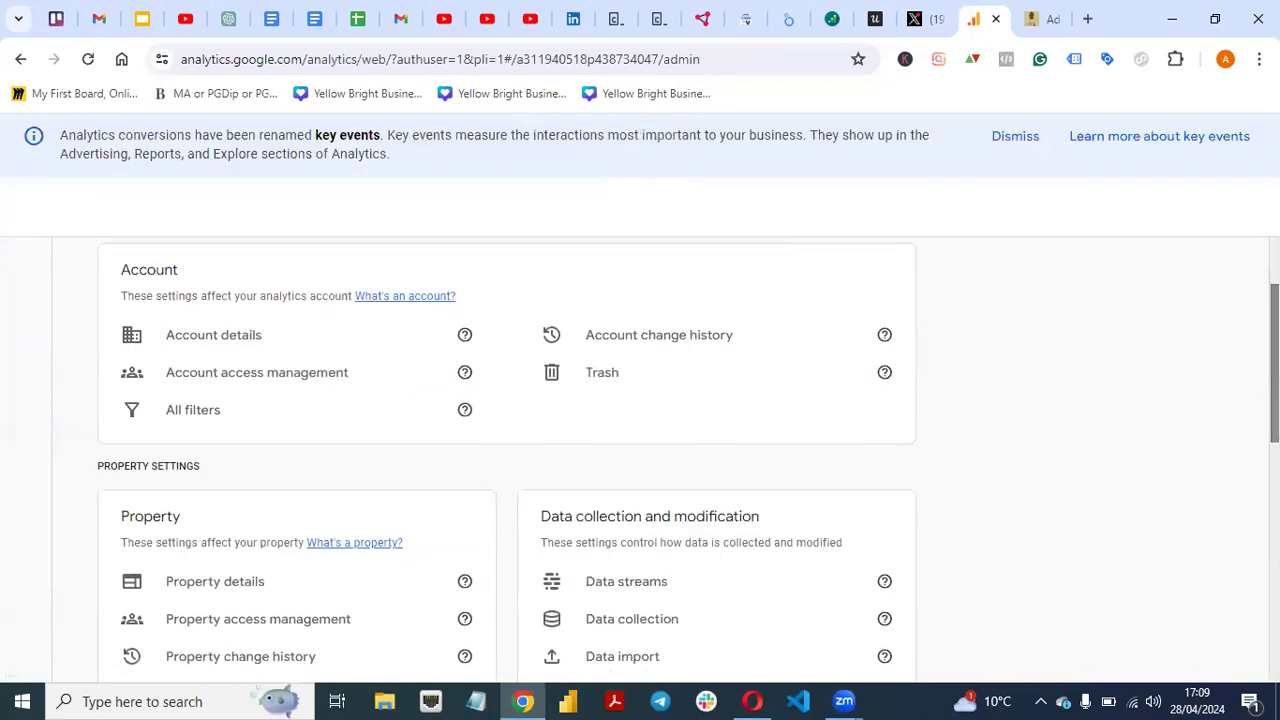
scroll(506, 420, "down", 2)
scroll(657, 474, "up", 1)
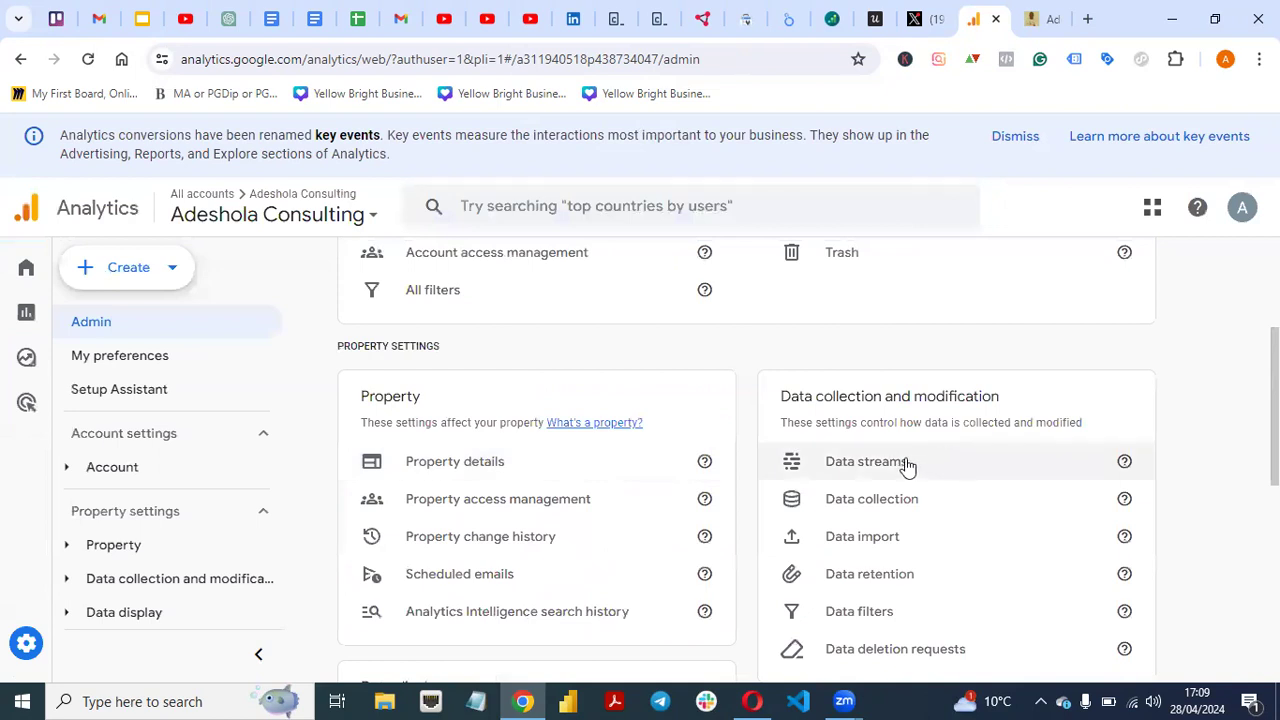
- Create a Web data stream for the site's URL, naming the stream after the site owner
left_click(908, 466)
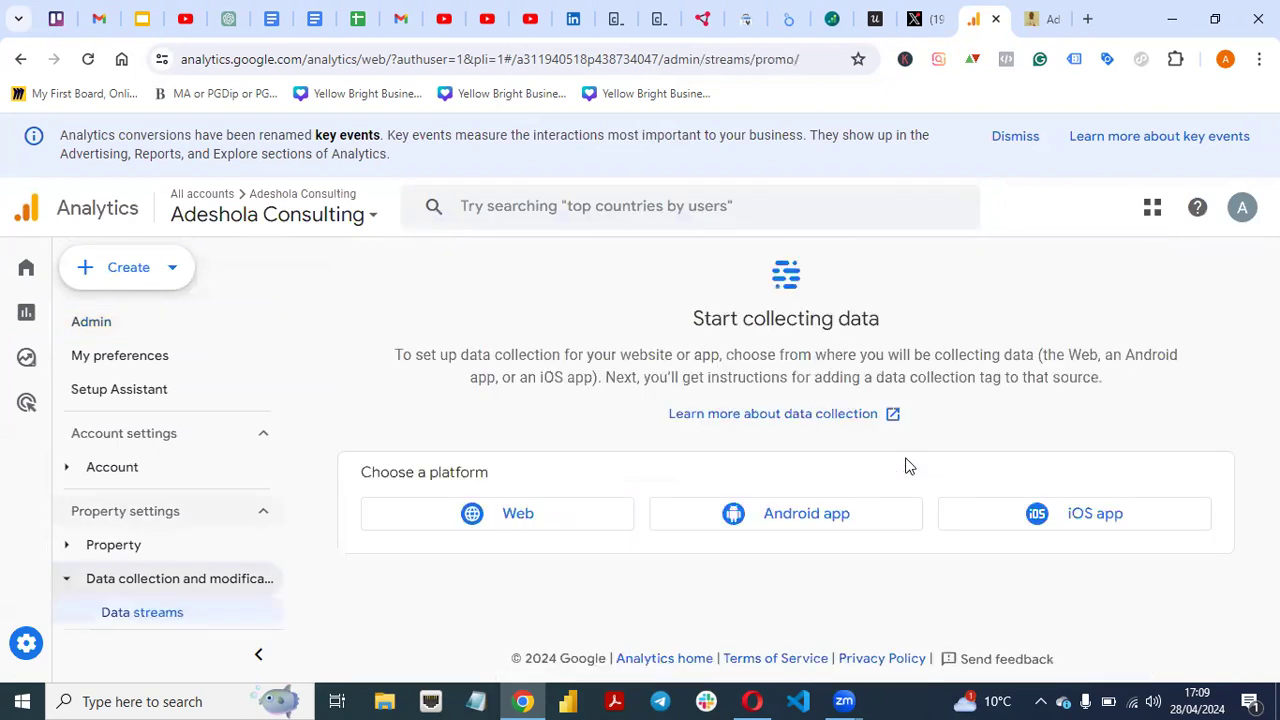
left_click(538, 516)
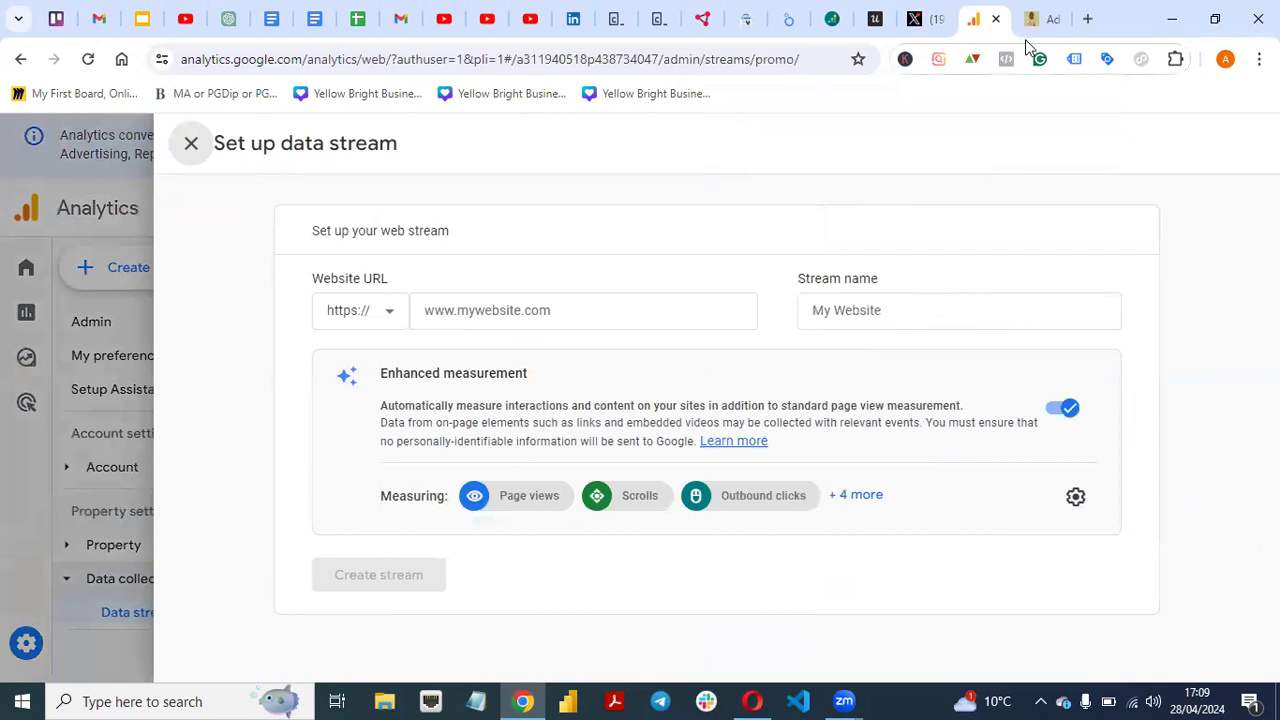
left_click(546, 304)
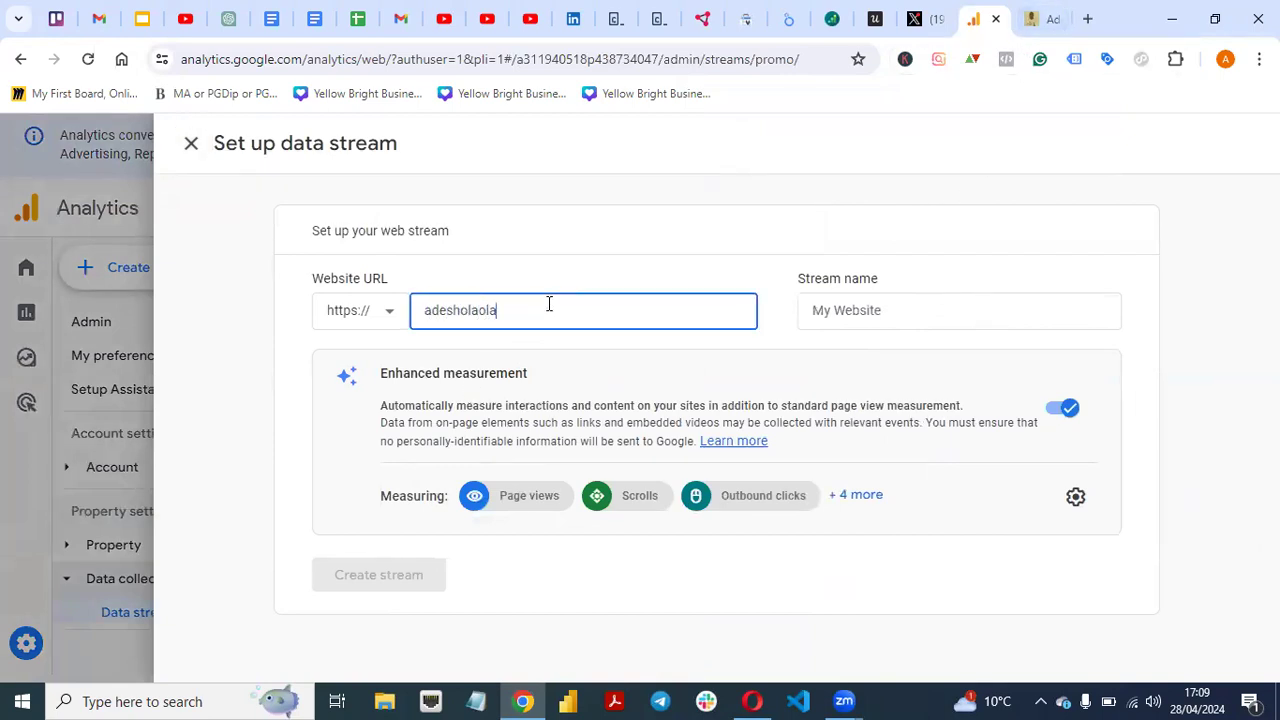
left_click(853, 304)
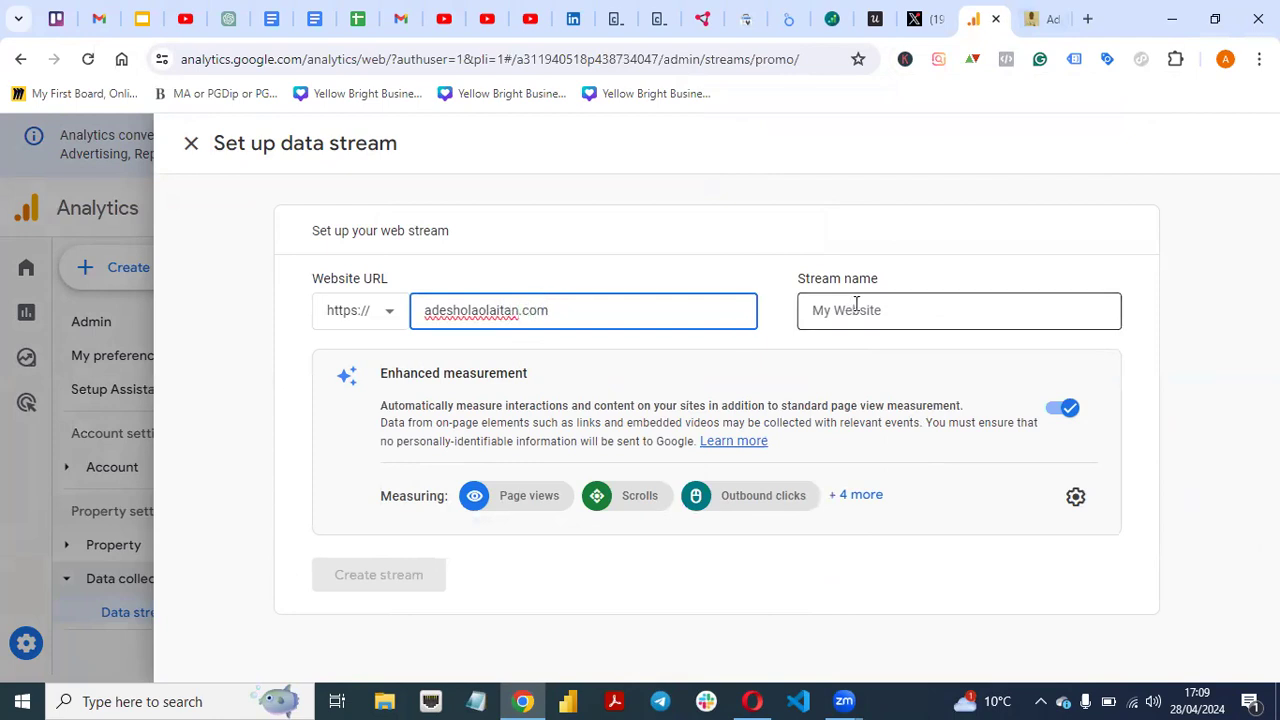
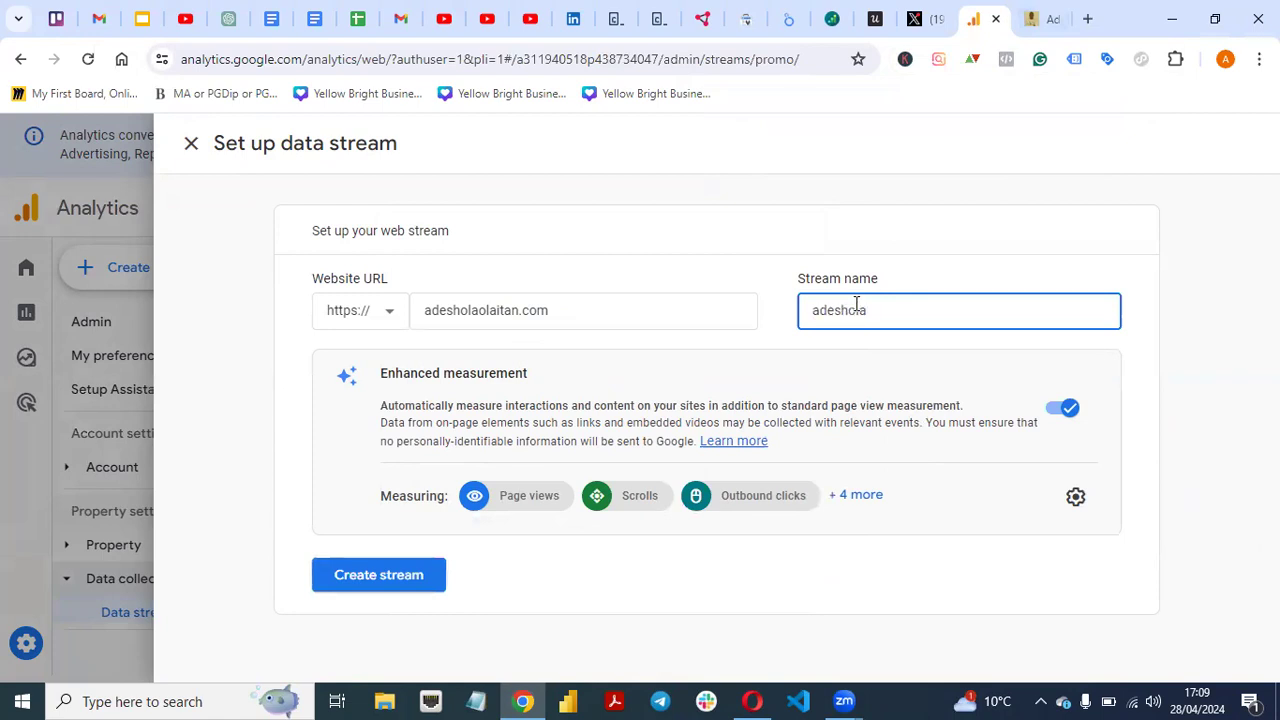
left_click(389, 584)
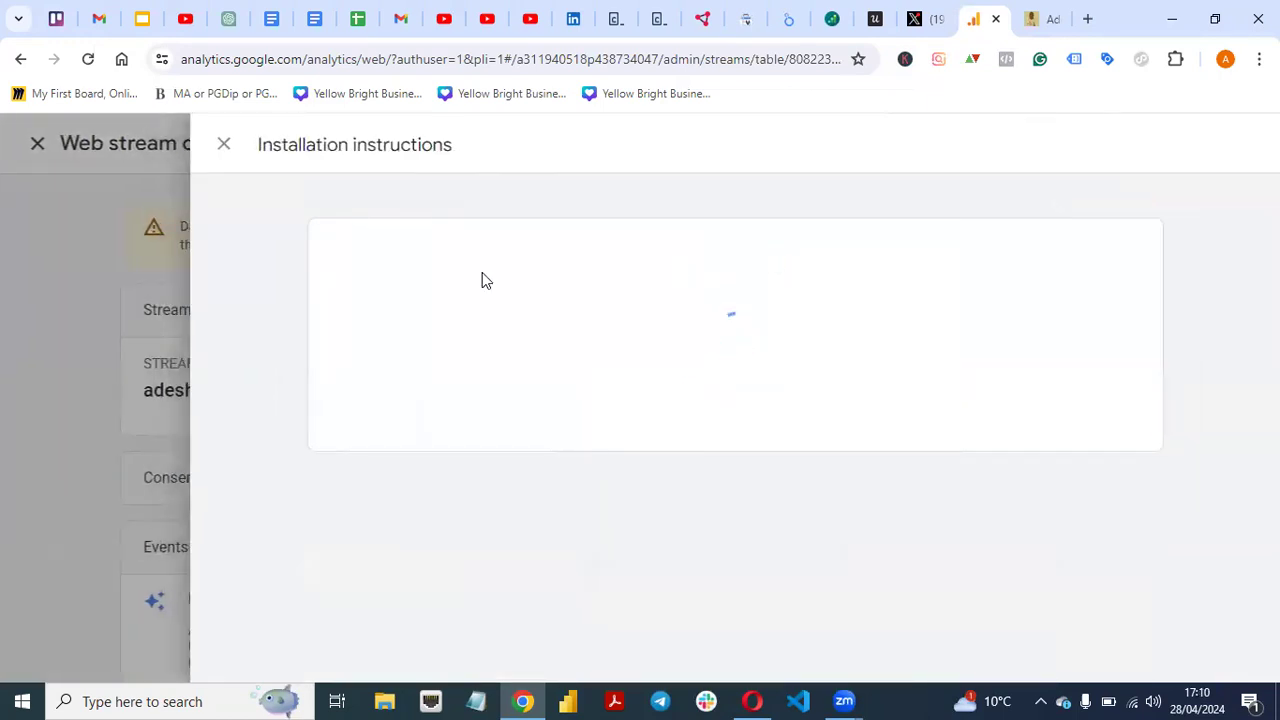
- Copy the manual-install gtag.js snippet for G-BJTTFTCJYN from the stream's installation instructions
left_click(223, 145)
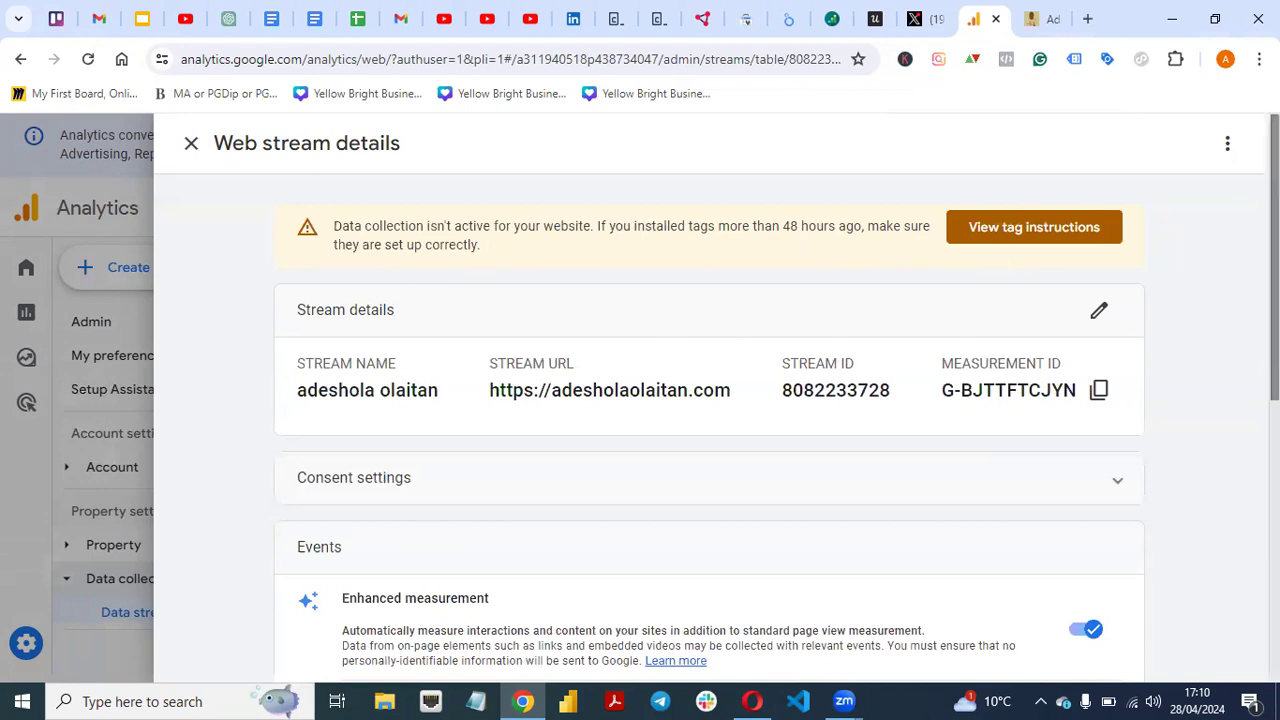
left_click(1030, 238)
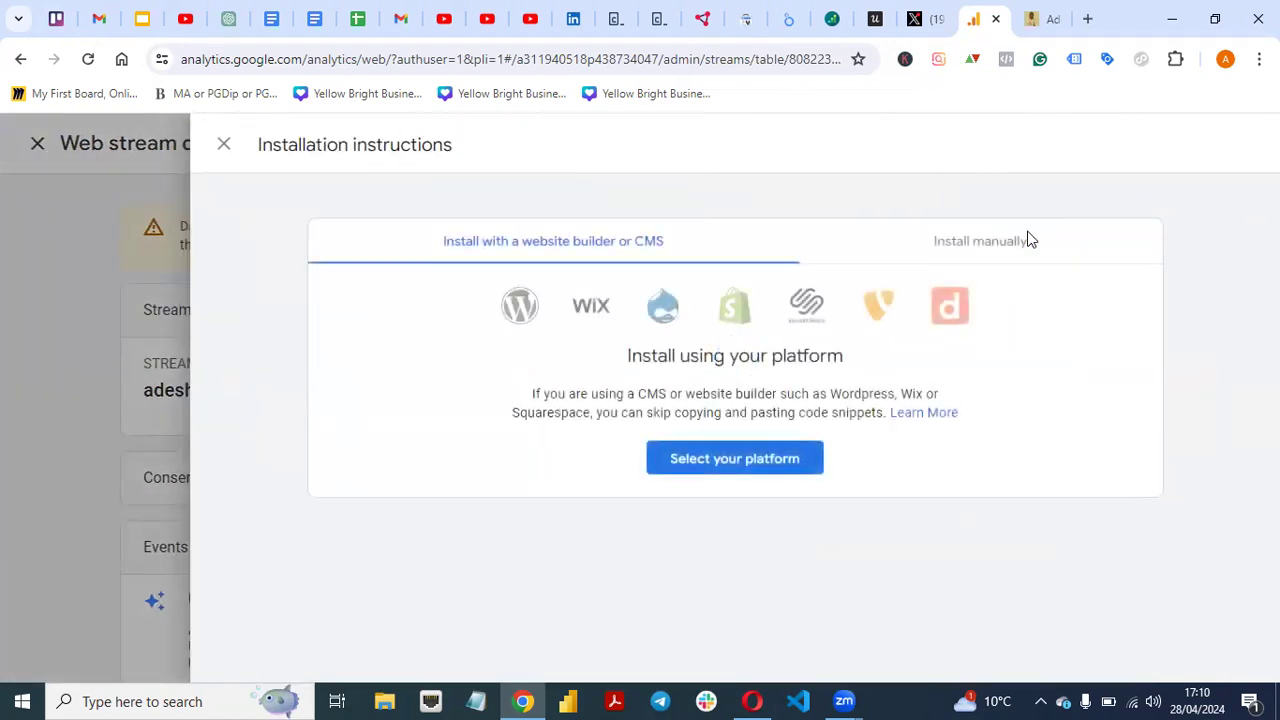
left_click(967, 244)
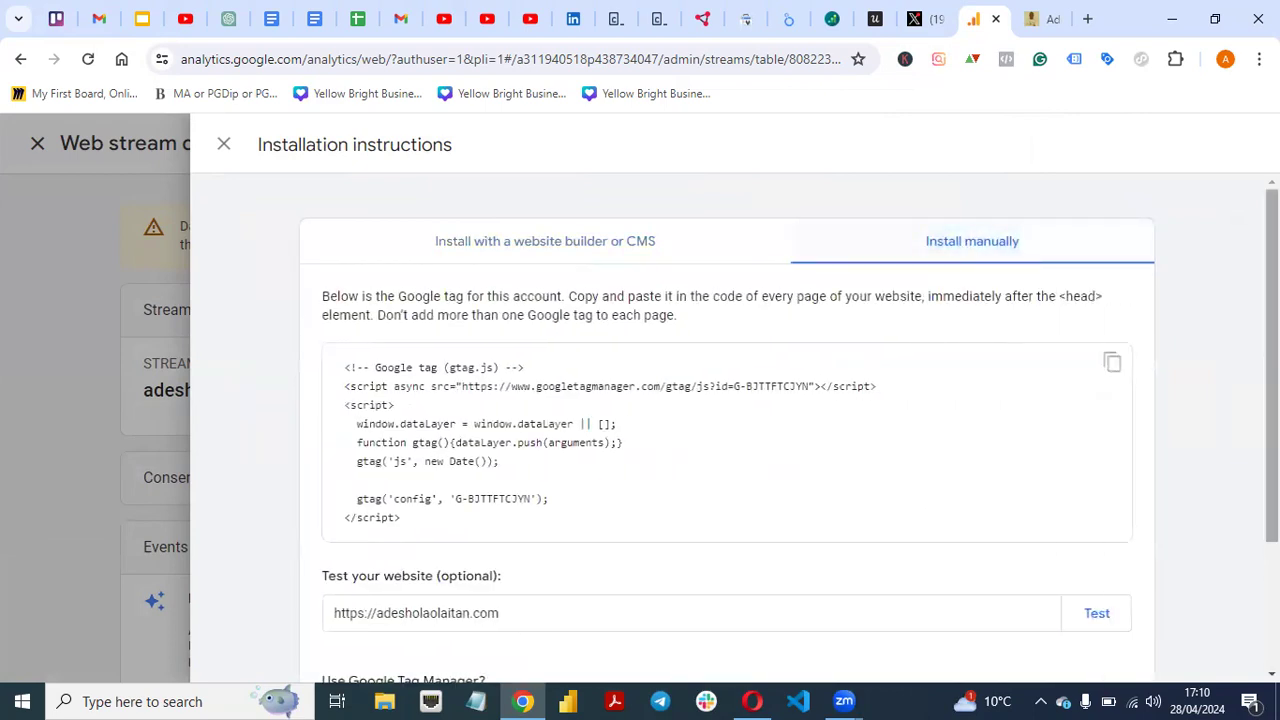
scroll(727, 430, "down", 2)
scroll(1178, 359, "up", 2)
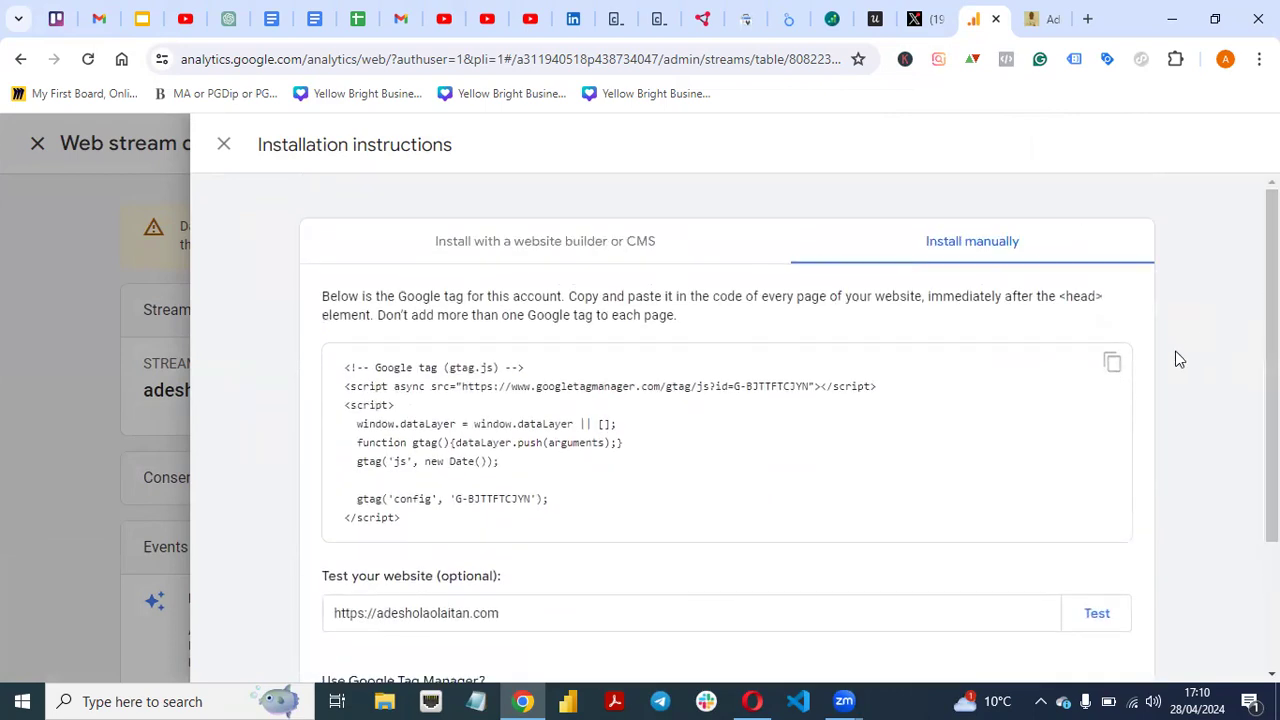
left_click(1113, 364)
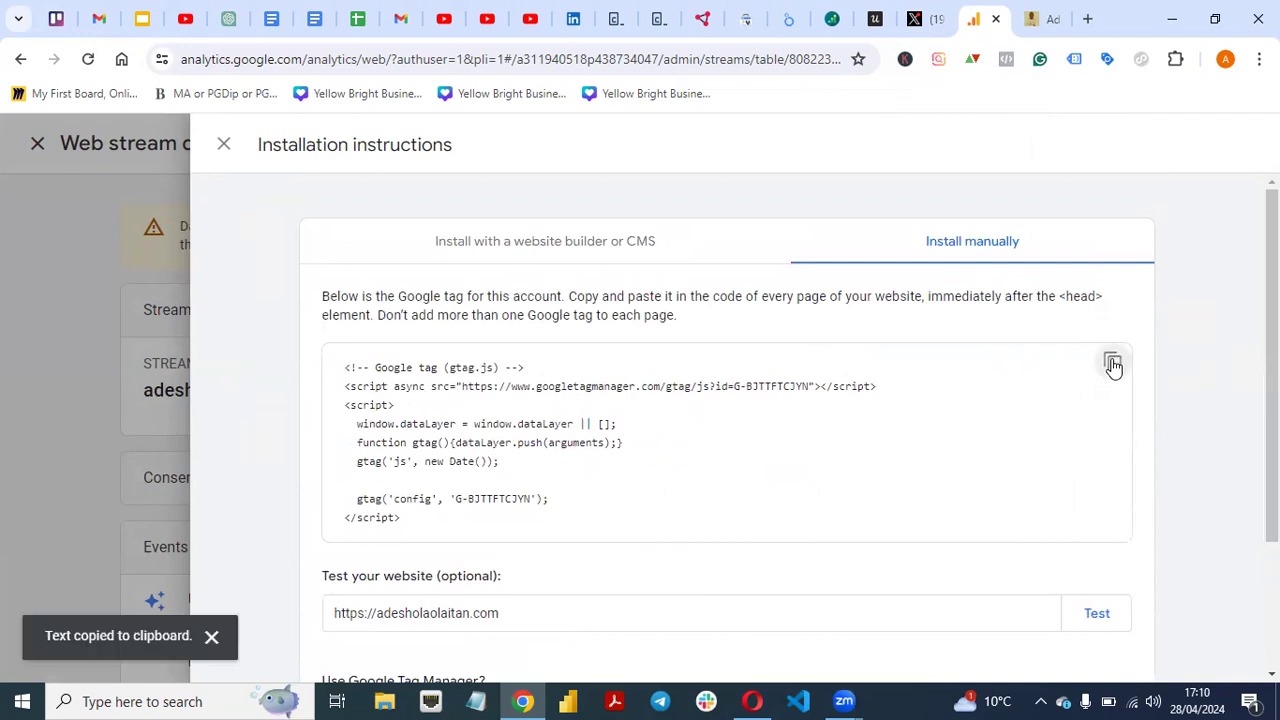
left_click(1113, 364)
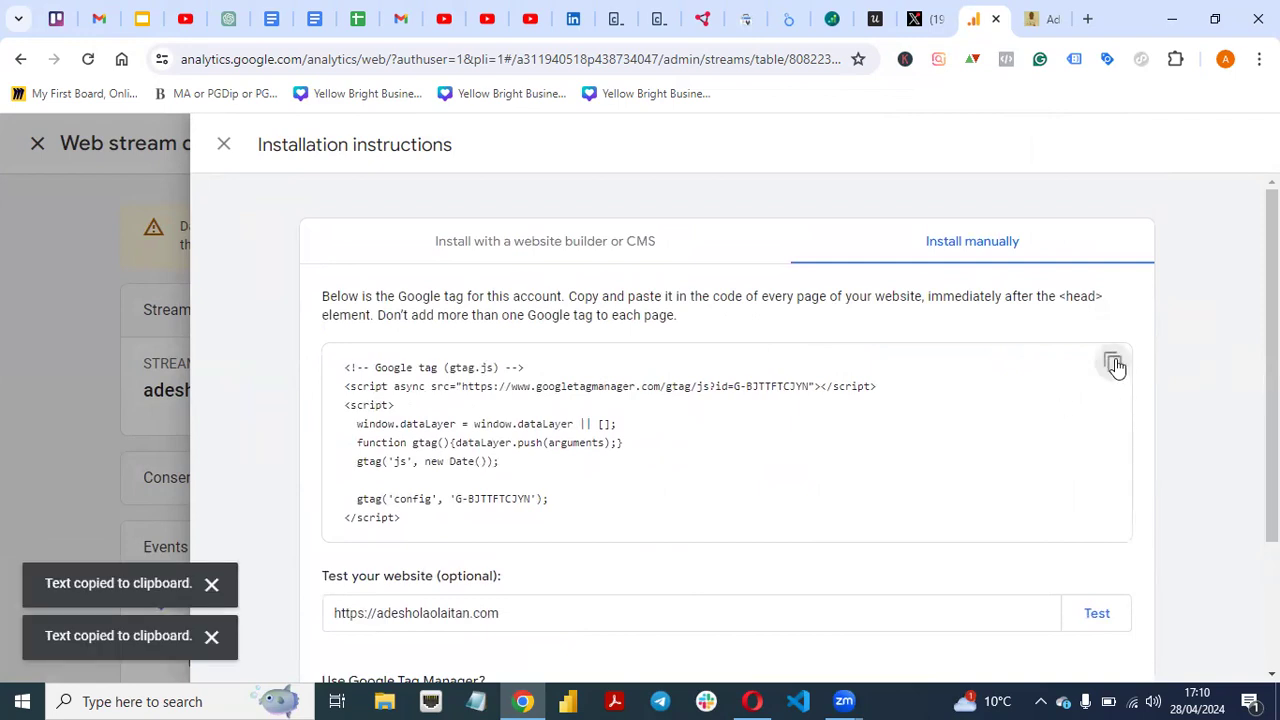
- Paste the Google tag script into the HFCM Google Analytics snippet and save it
left_click(1042, 19)
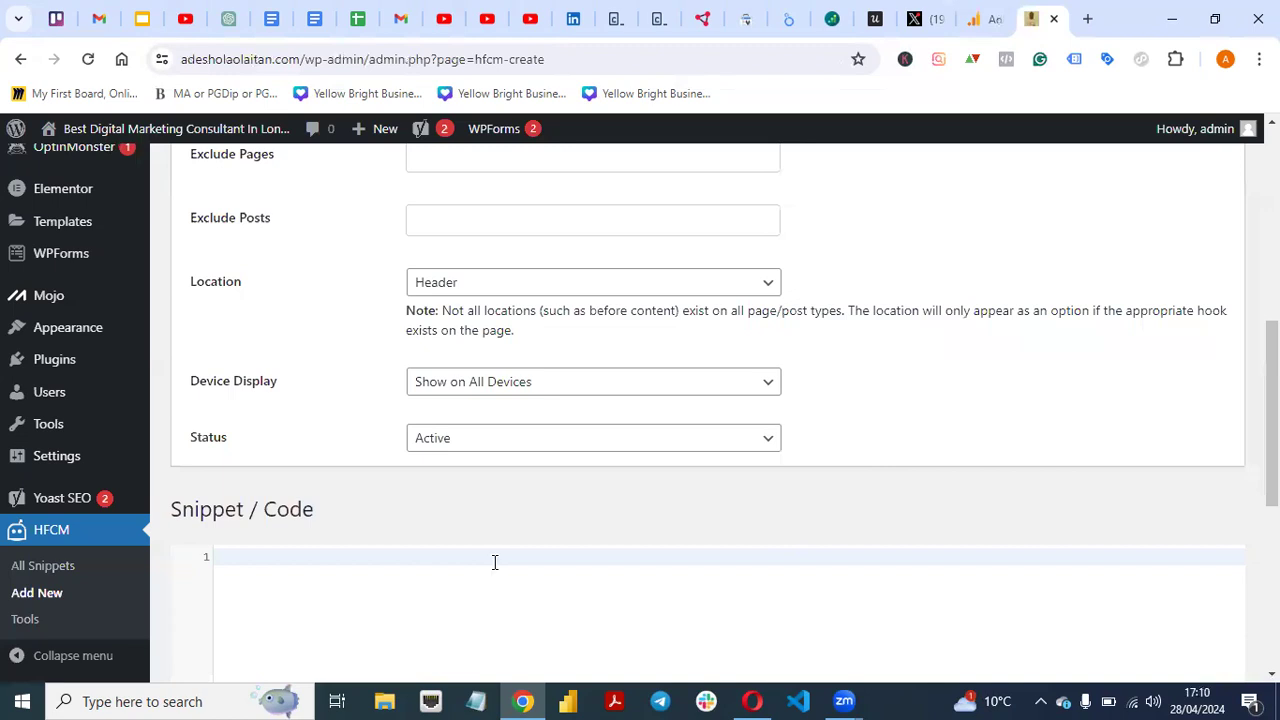
scroll(700, 400, "down", 3)
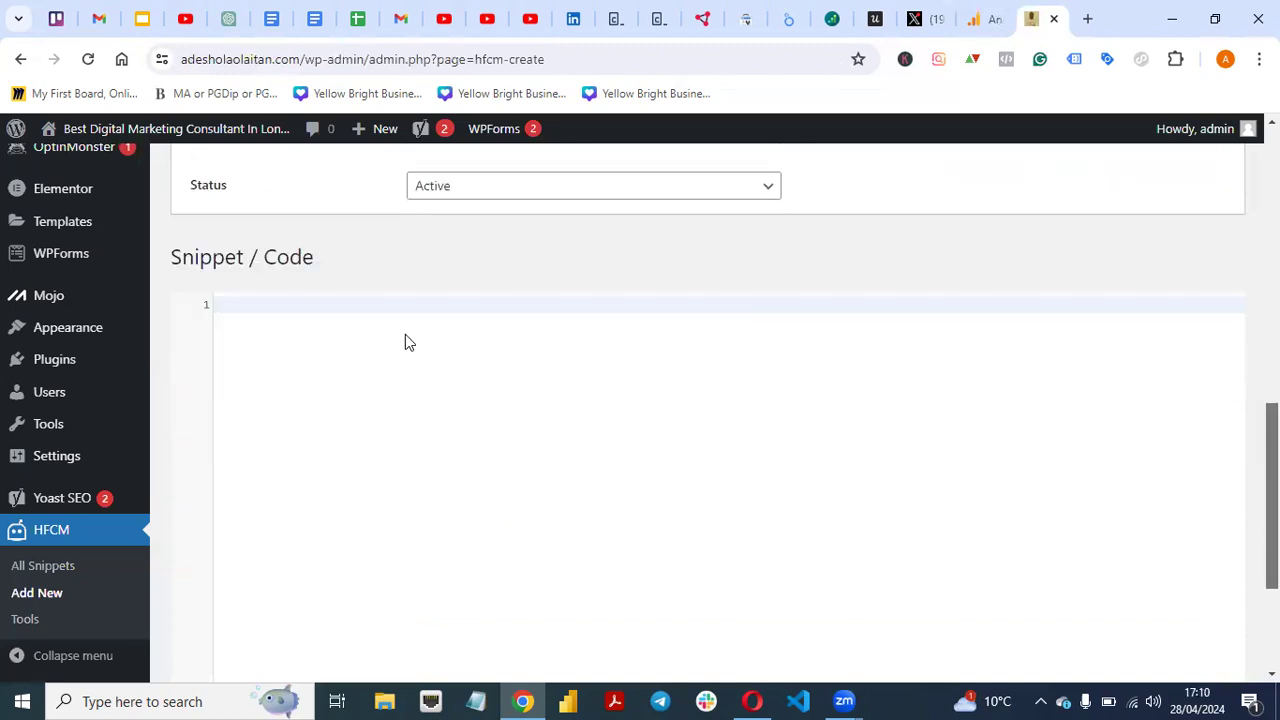
left_click(412, 307)
key("ctrl+v")
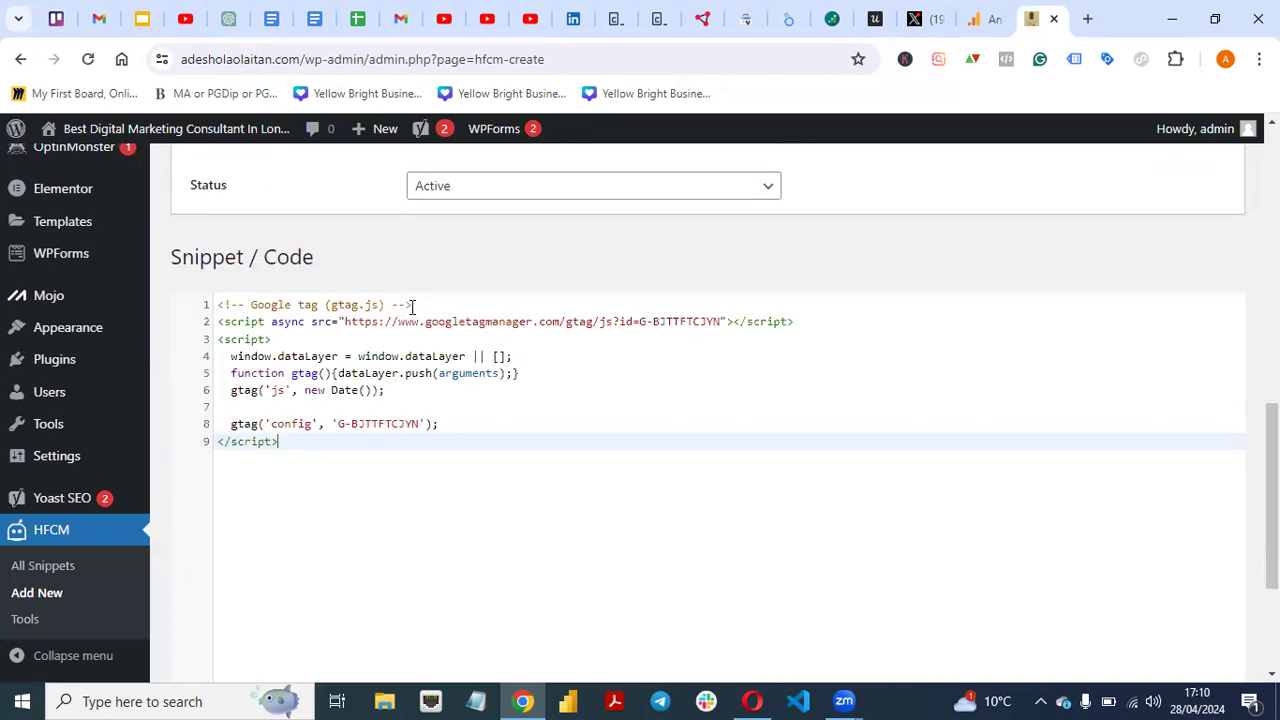
scroll(700, 400, "down", 3)
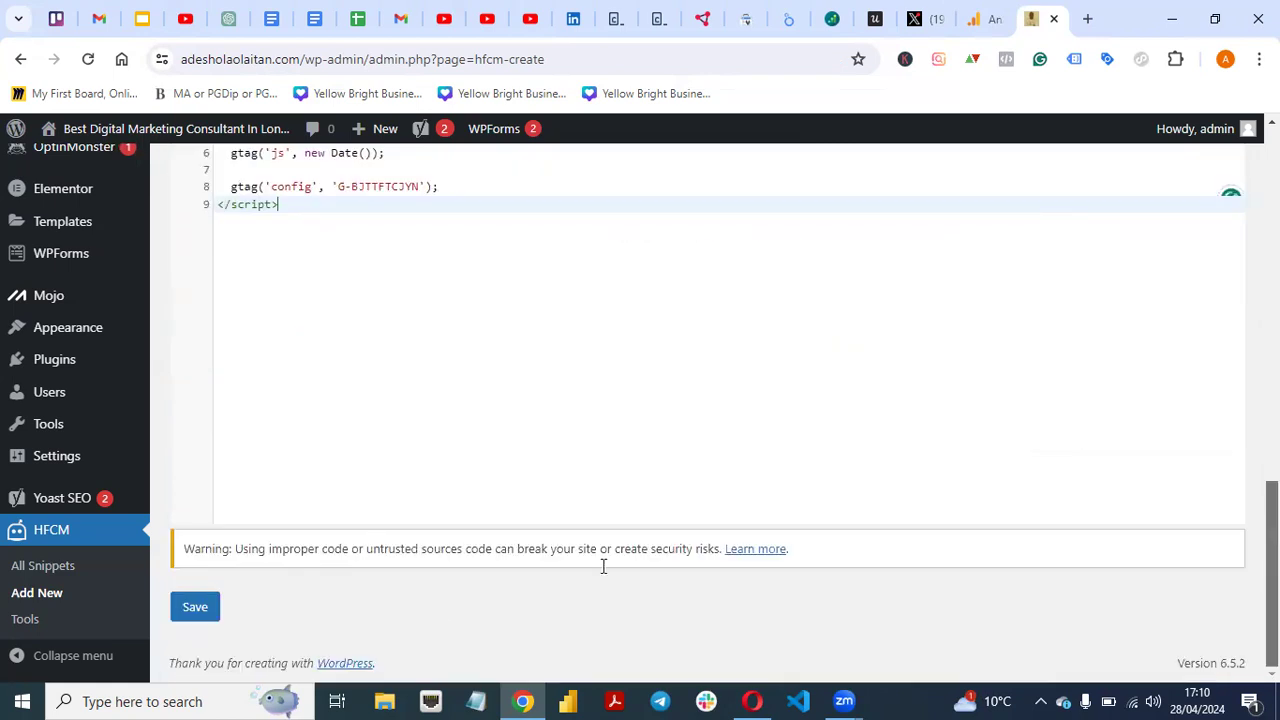
left_click(201, 612)
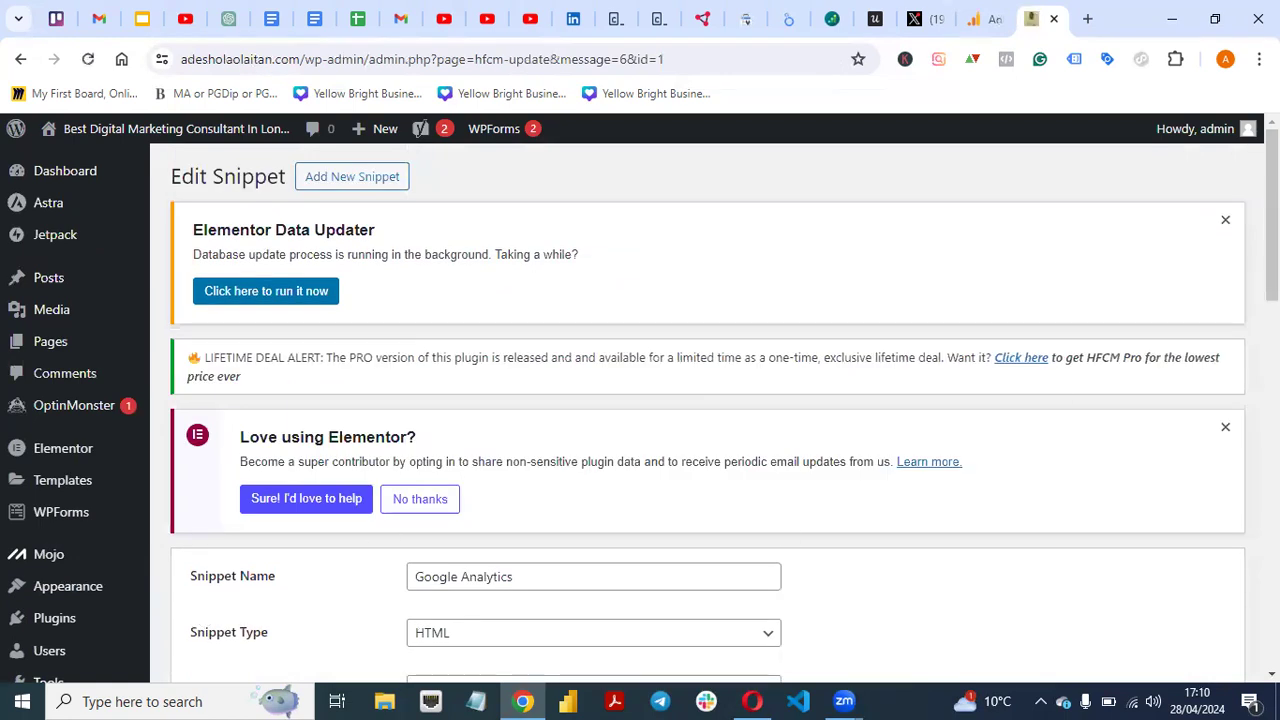
- Bring up the link options for the site's Visit Site link
scroll(708, 400, "down", 10)
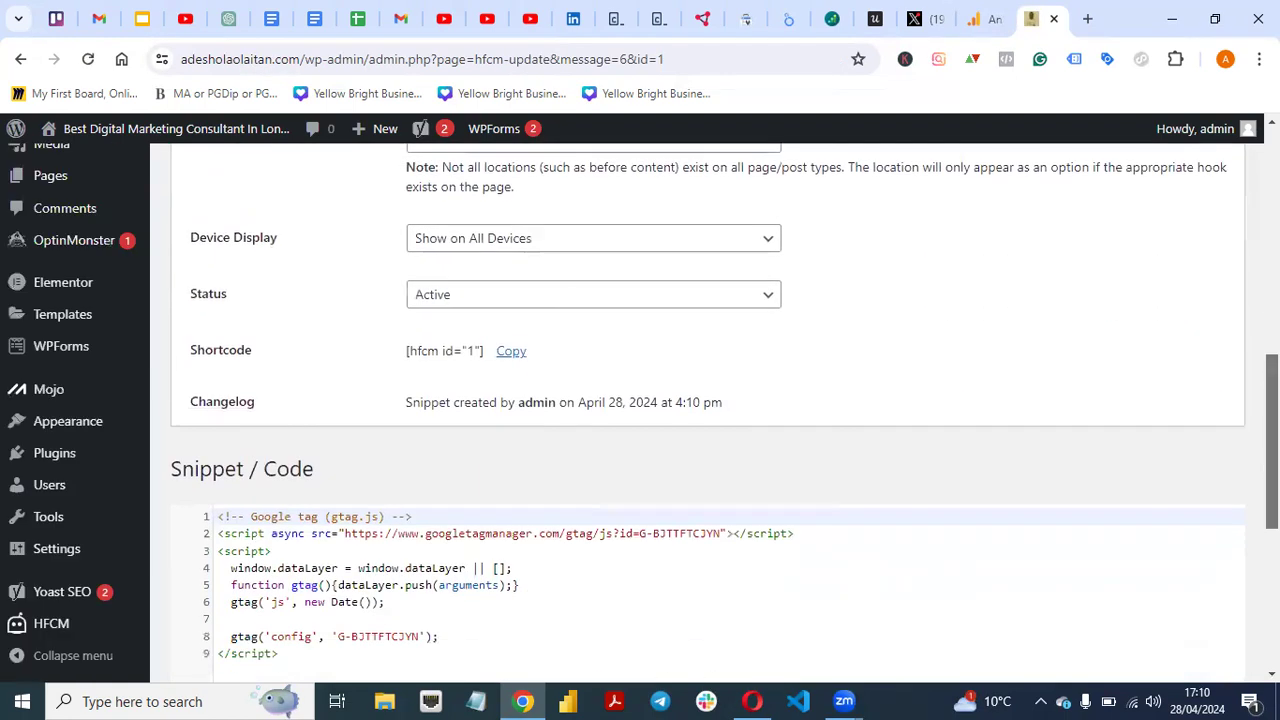
scroll(225, 199, "up", 10)
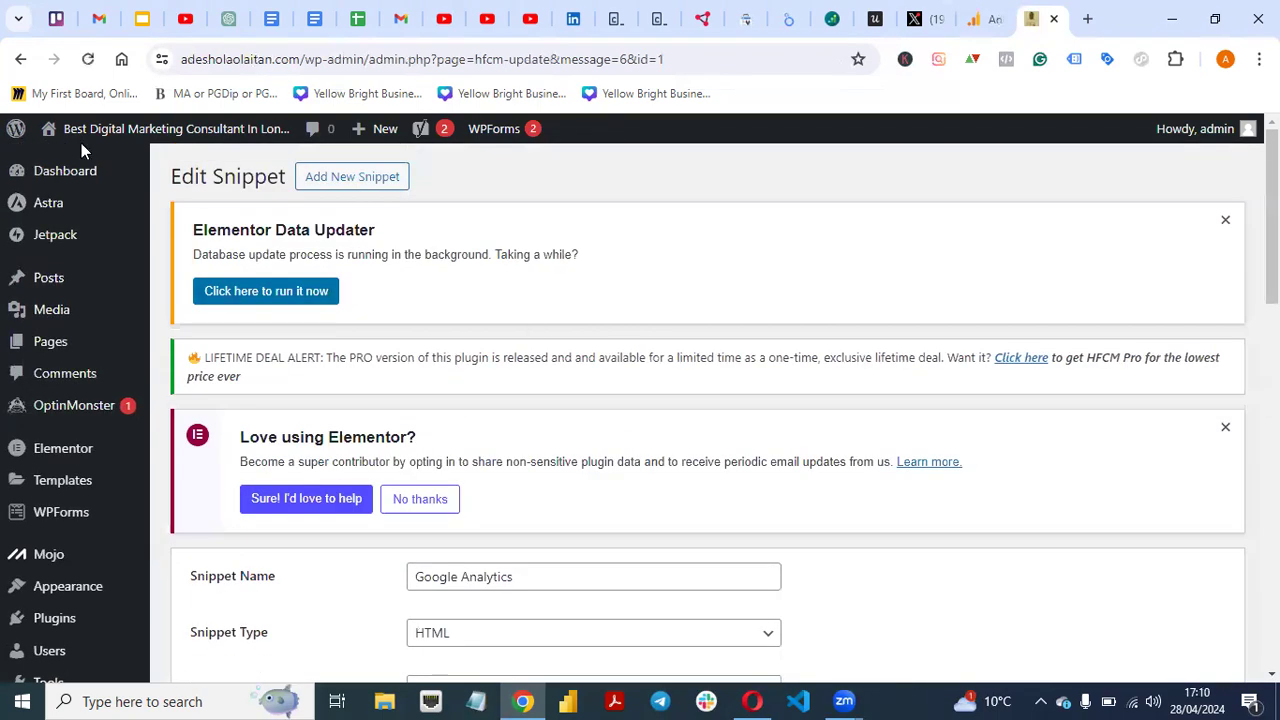
mouse_move(80, 135)
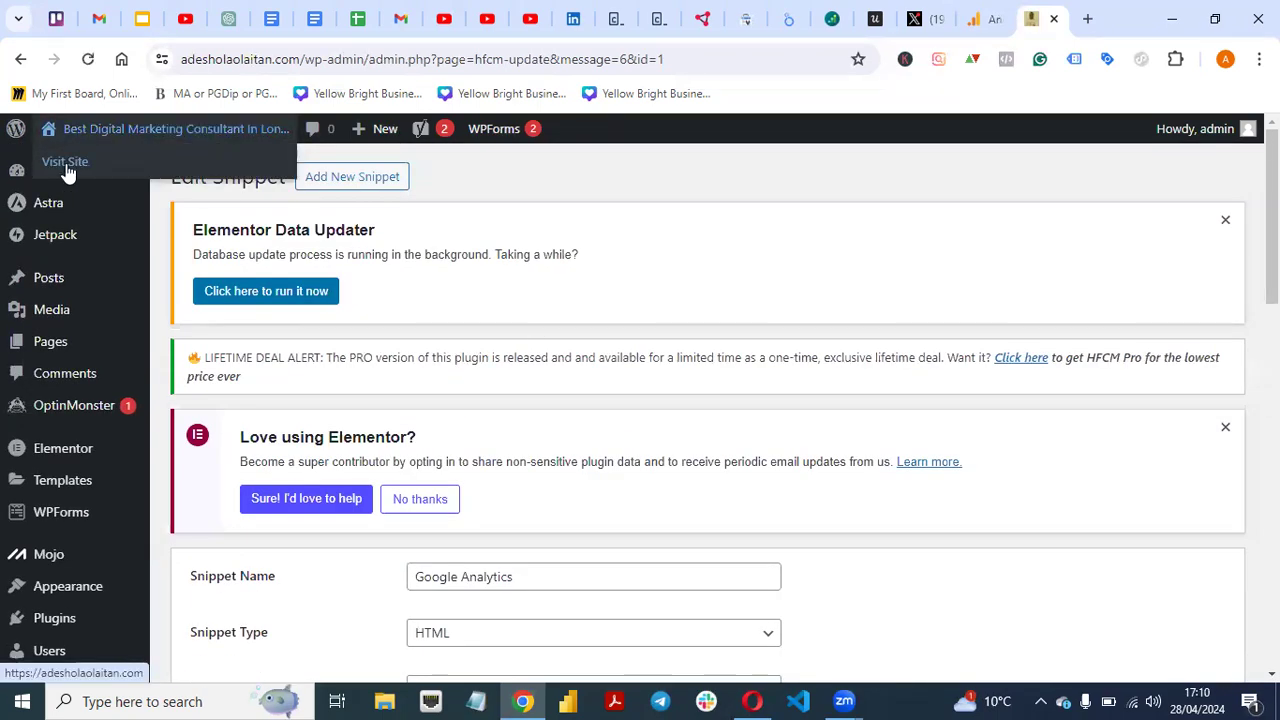
right_click(66, 172)
- Open the live site in a new tab and enable Tag Assistant Legacy recording on it
left_click(120, 184)
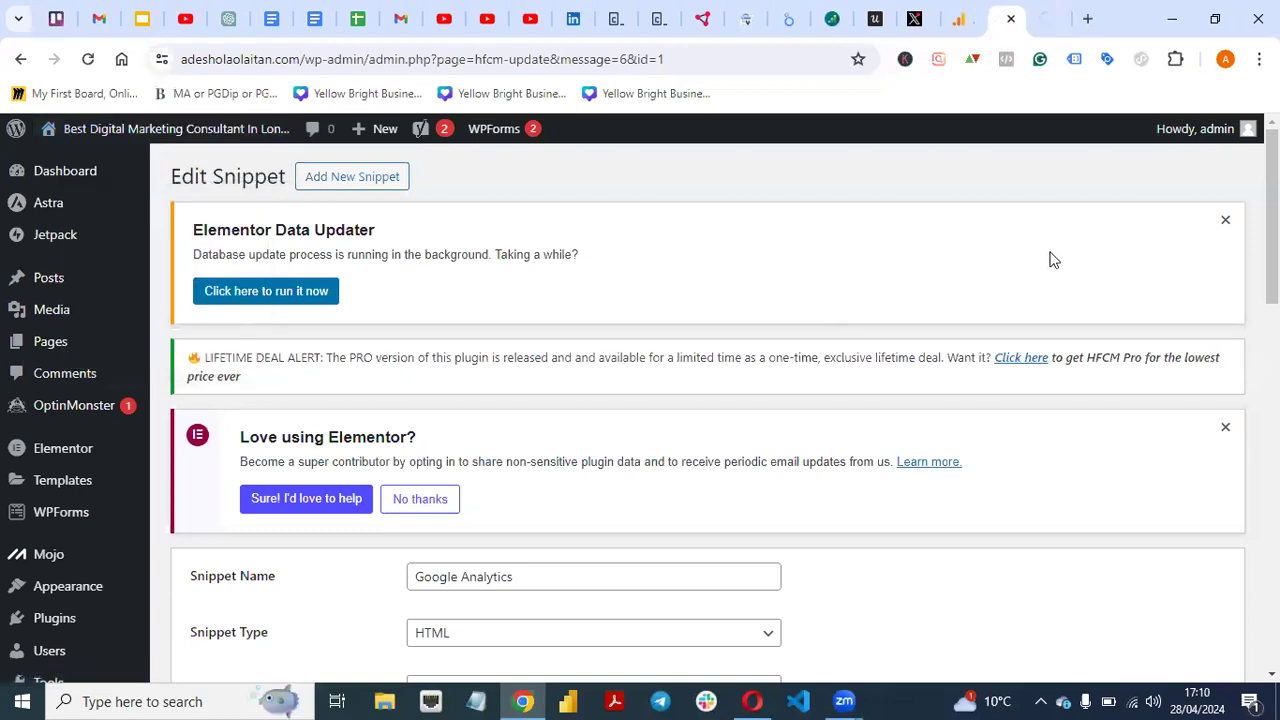
left_click(1045, 20)
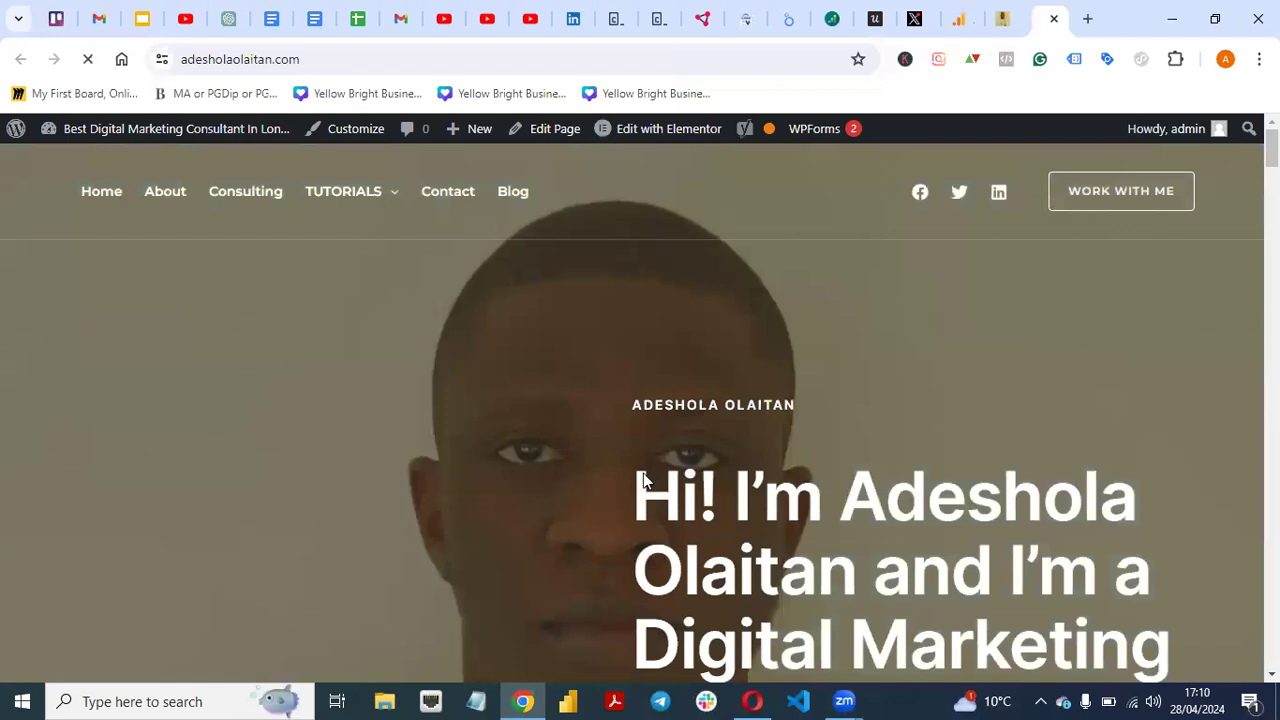
left_click(1074, 60)
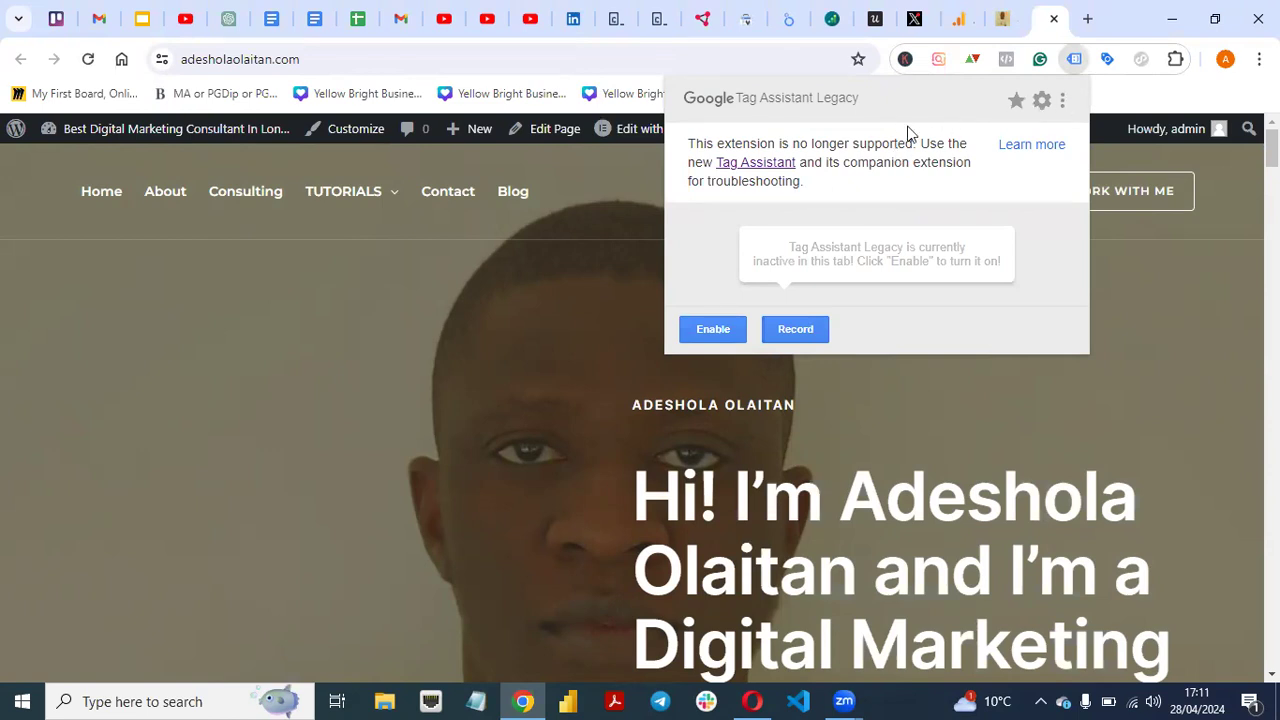
left_click(713, 338)
left_click(795, 340)
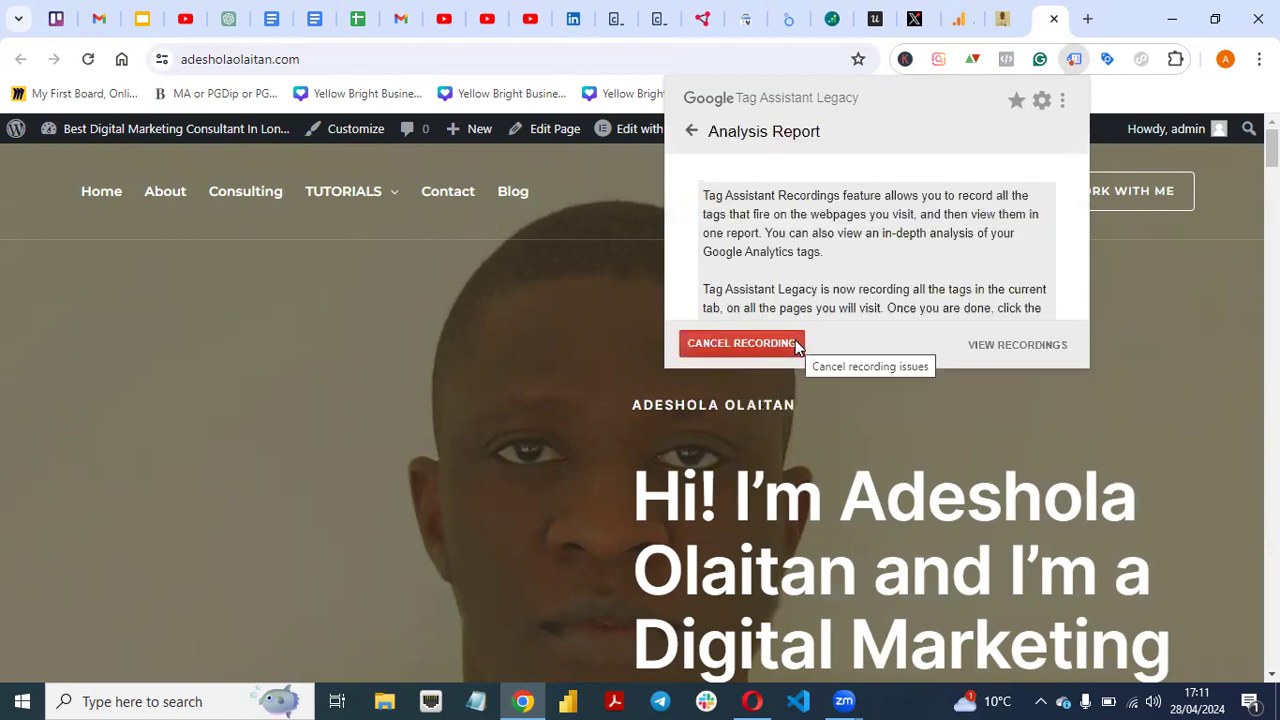
left_click(490, 318)
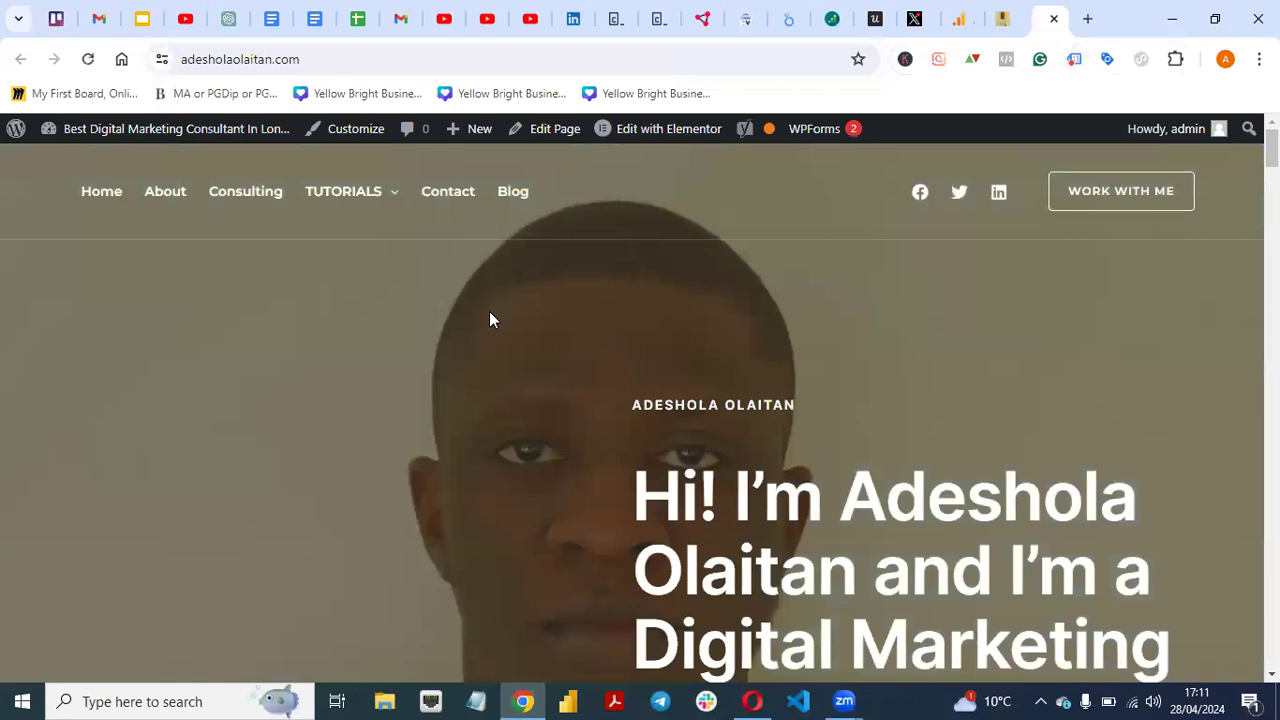
- Check the WordPress and Analytics tabs, then return to the website tab
left_click(1000, 22)
left_click(958, 22)
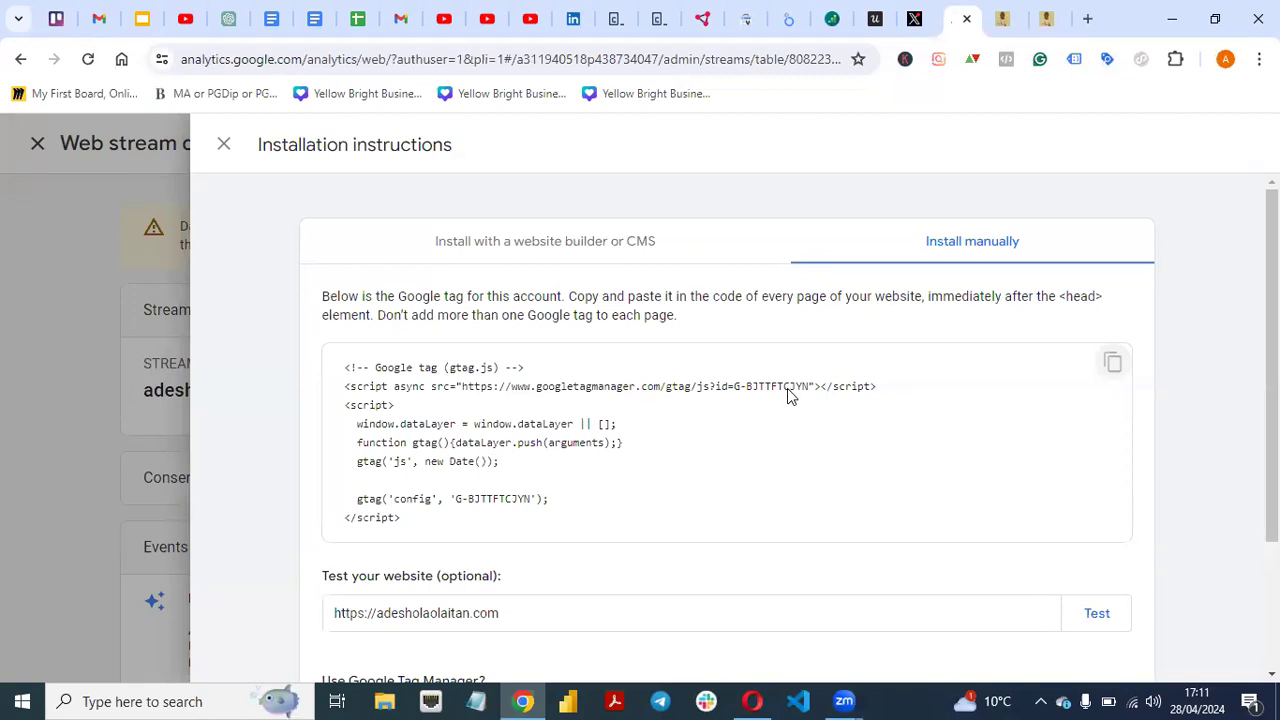
left_click(1050, 17)
- Cancel recording, reload the site, and confirm Tag Assistant detects gtag.js G-BJTTFTCJYN
left_click(1074, 60)
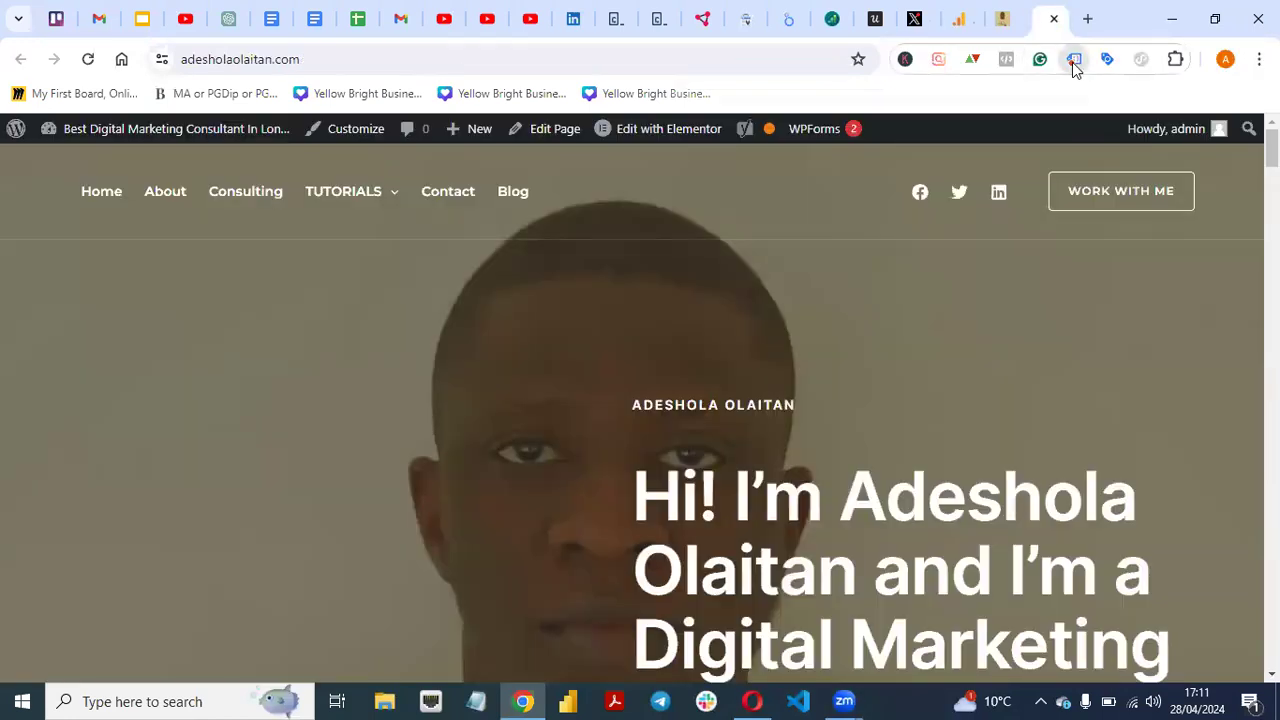
left_click(728, 350)
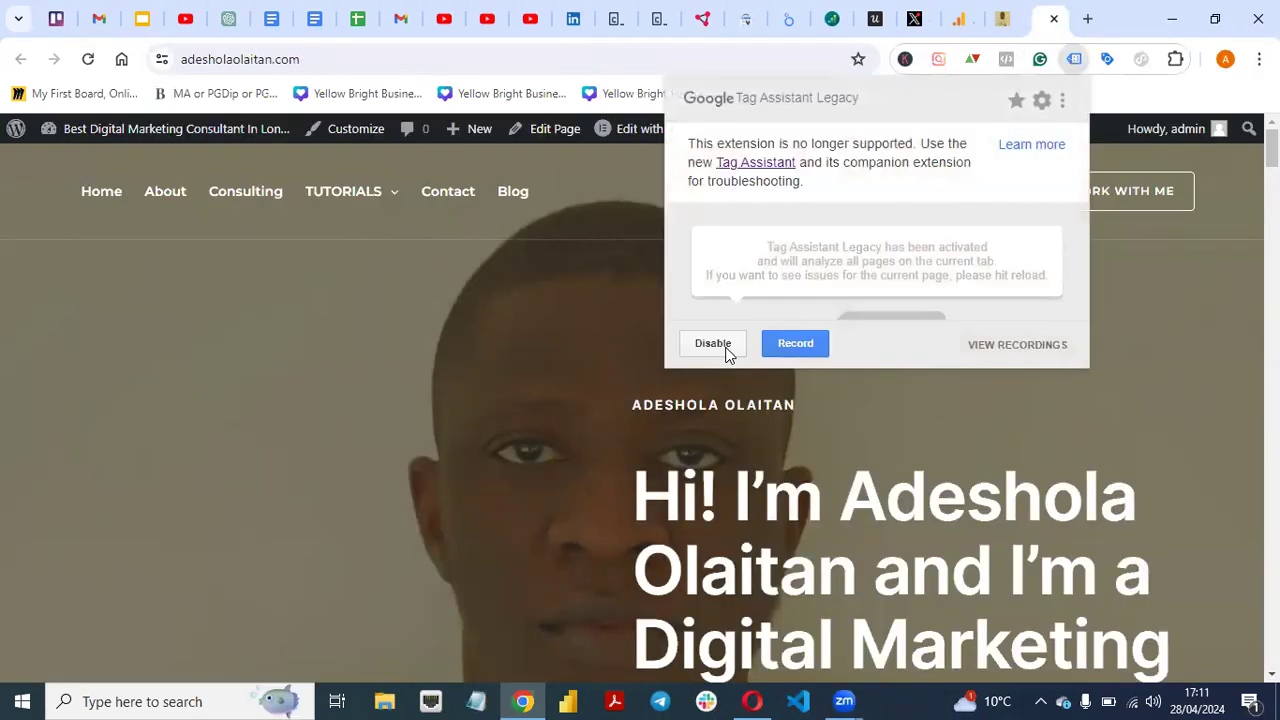
left_click(763, 385)
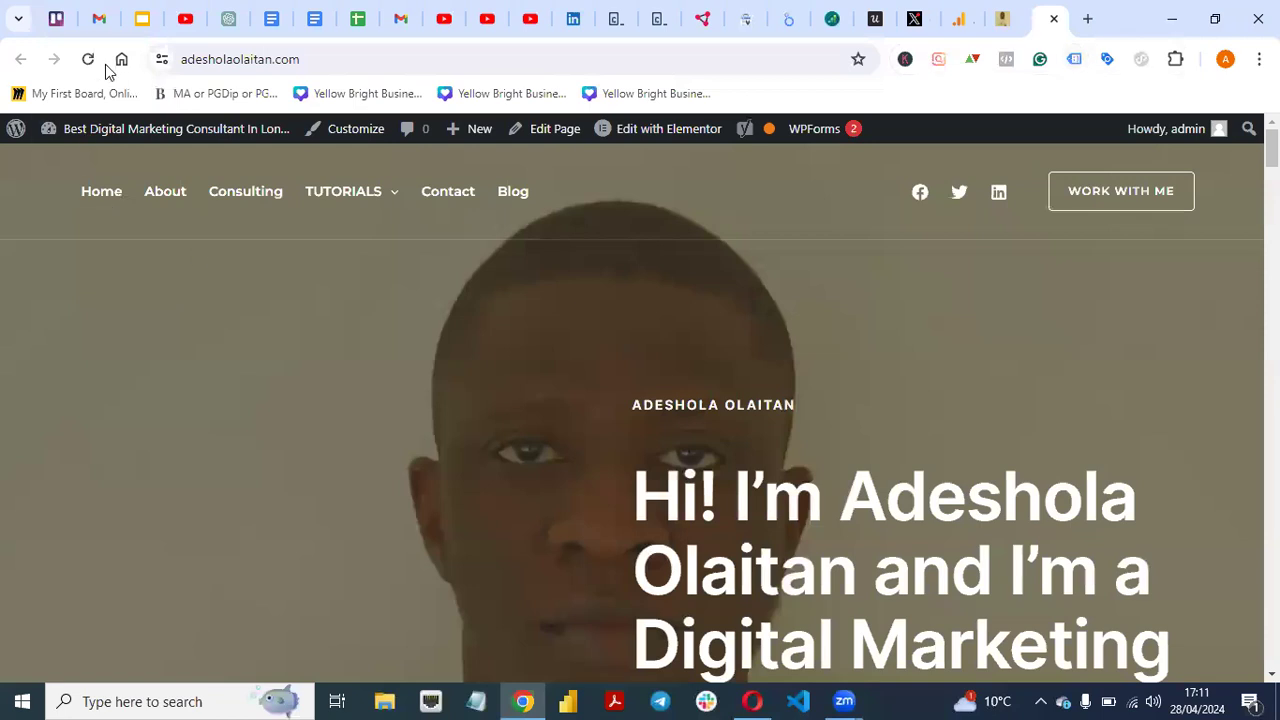
left_click(89, 60)
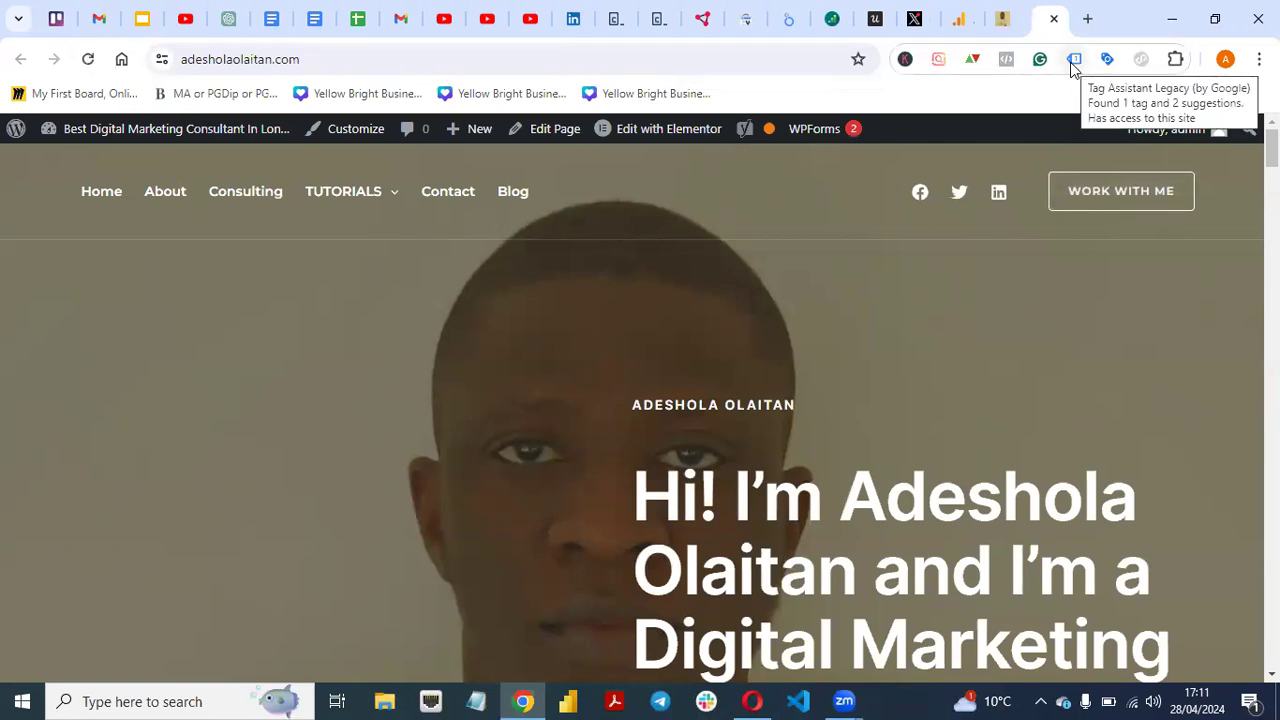
left_click(1073, 62)
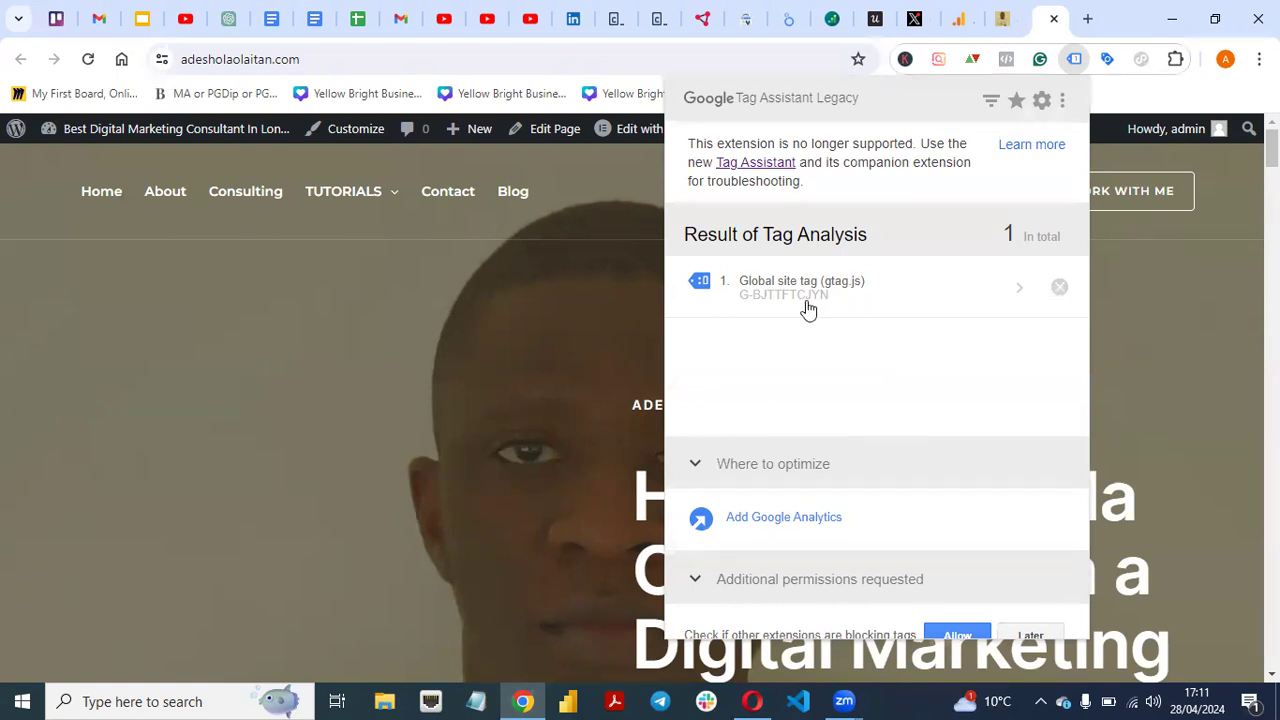
left_click(960, 22)
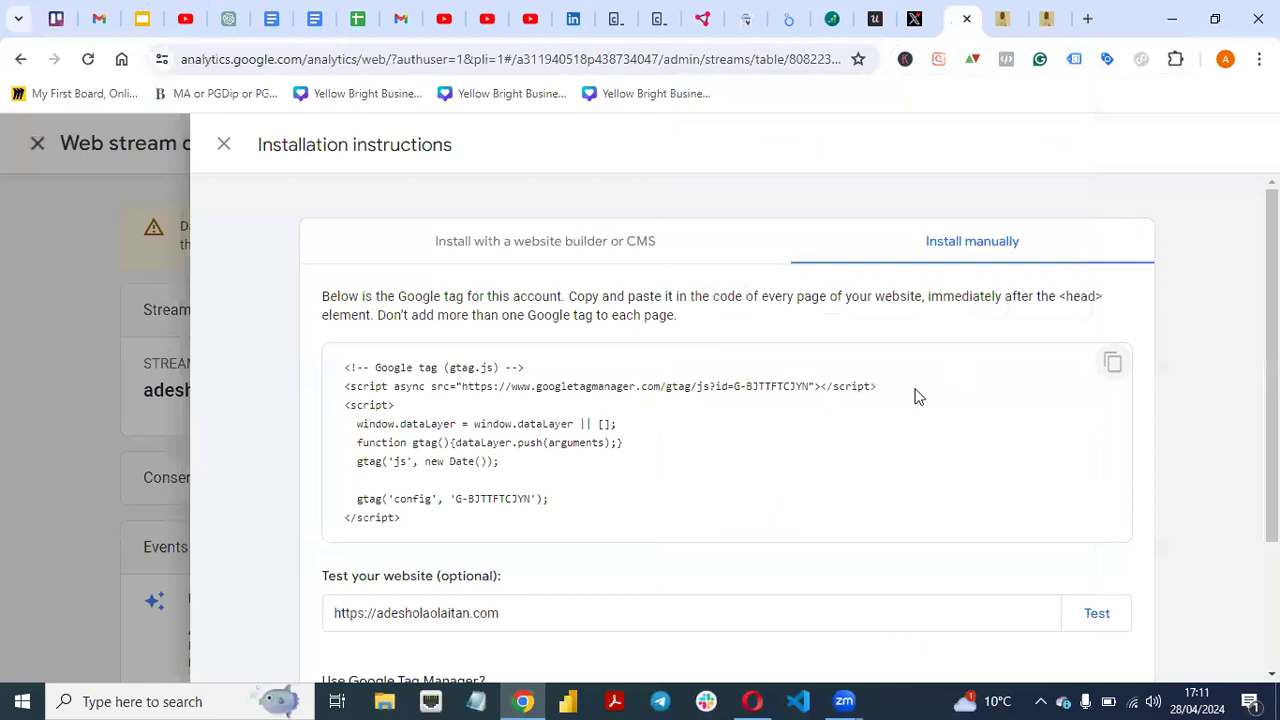